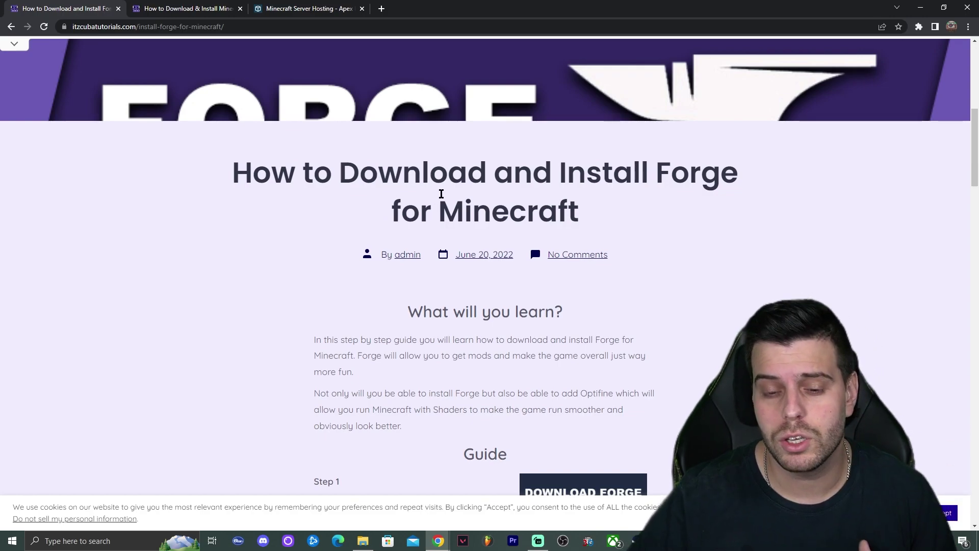
Step: Open the Minecraft Forge downloads site in a new tab from the guide
scroll(459, 186, down, 4)
scroll(537, 182, down, 9)
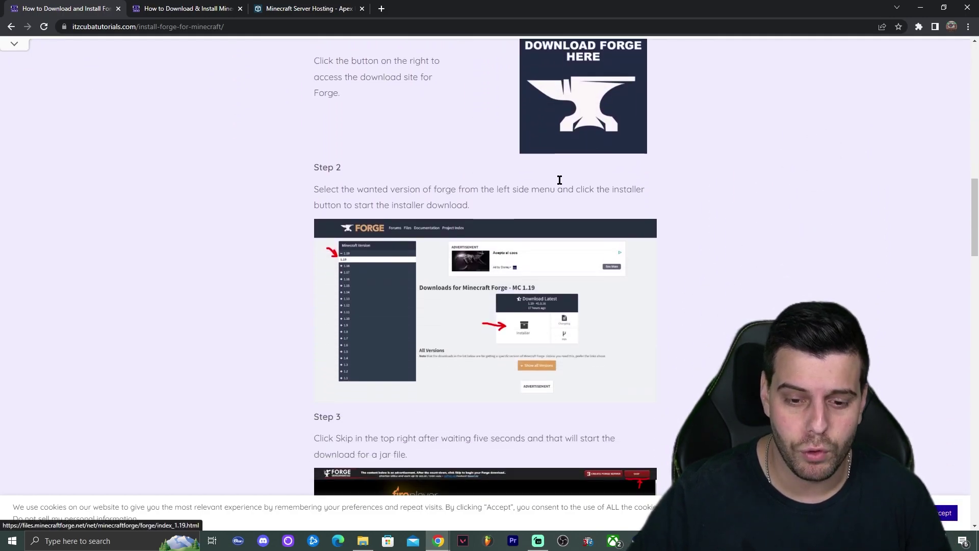
scroll(717, 179, down, 5)
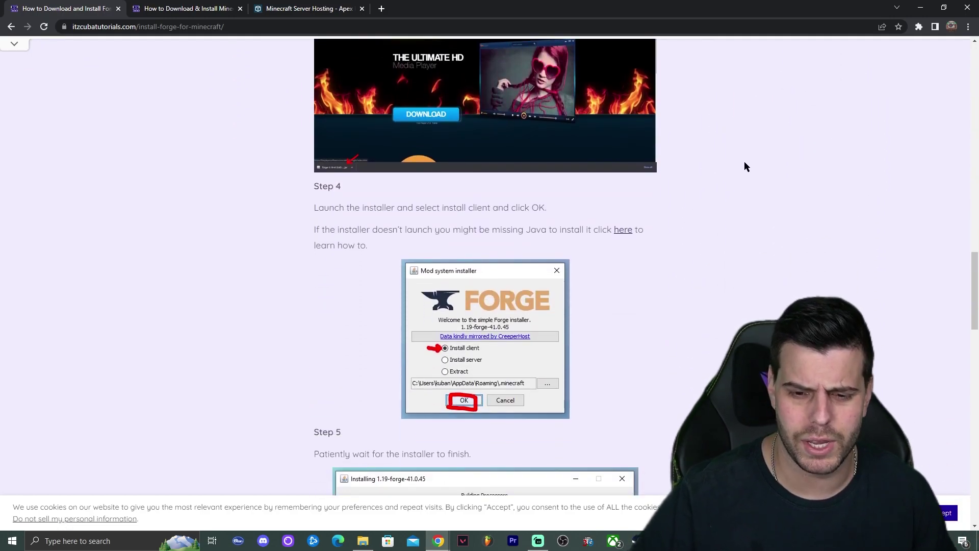
scroll(745, 168, up, 10)
scroll(745, 183, up, 5)
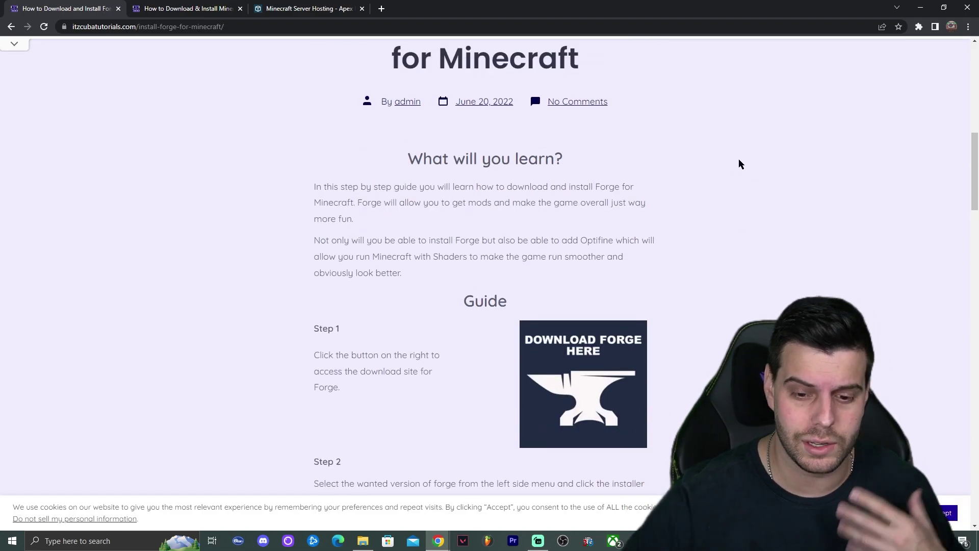
scroll(717, 173, down, 2)
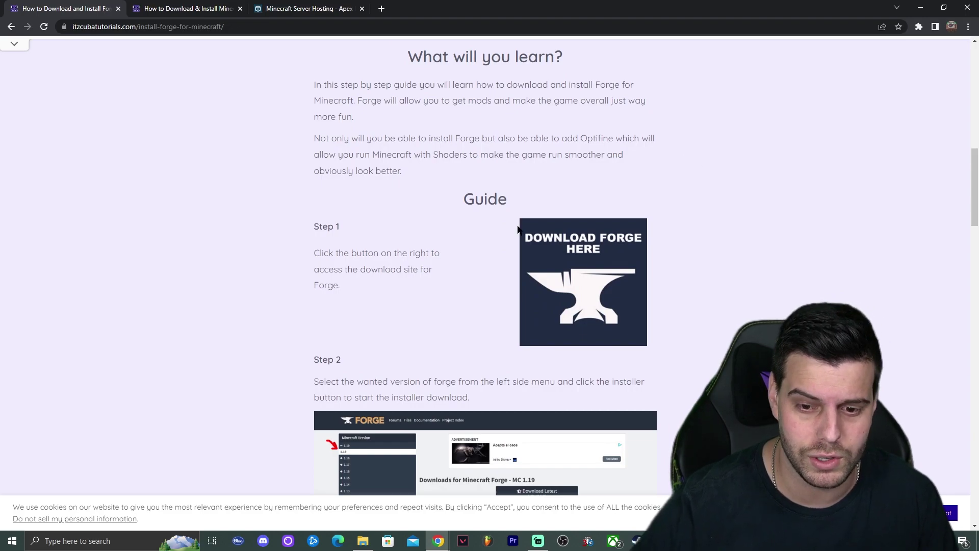
scroll(643, 181, up, 4)
scroll(699, 192, down, 5)
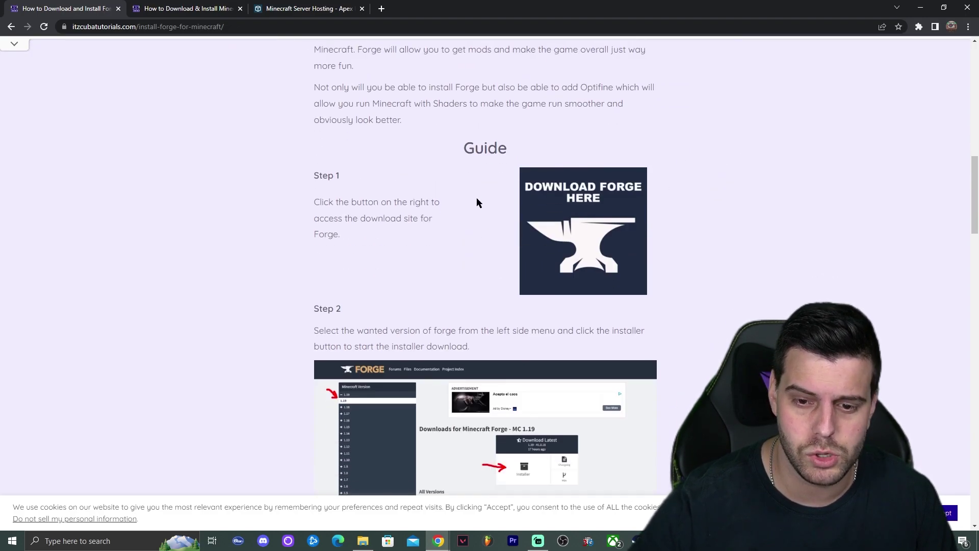
click(603, 210)
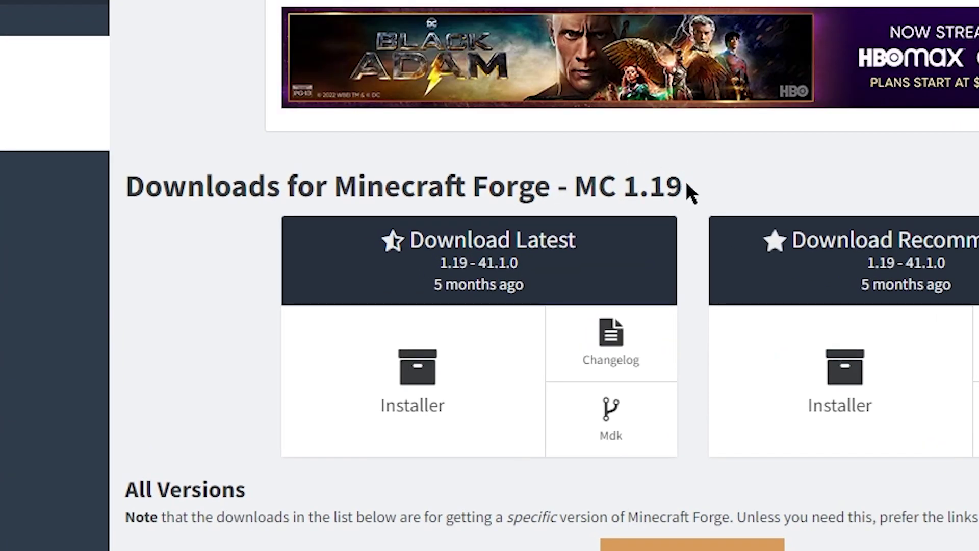
Step: Switch to the Forge 1.19.3 downloads and start the latest installer download
drag(686, 188, 626, 191)
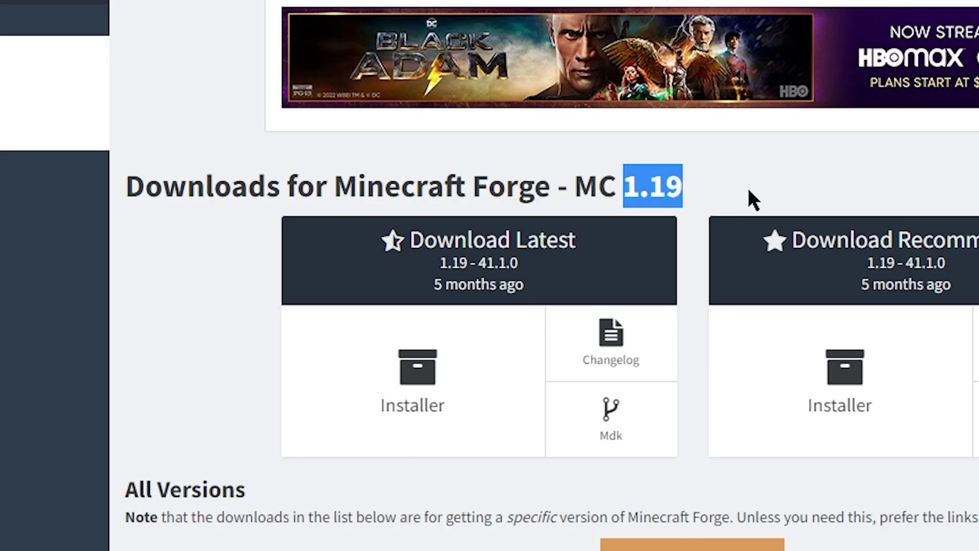
click(758, 198)
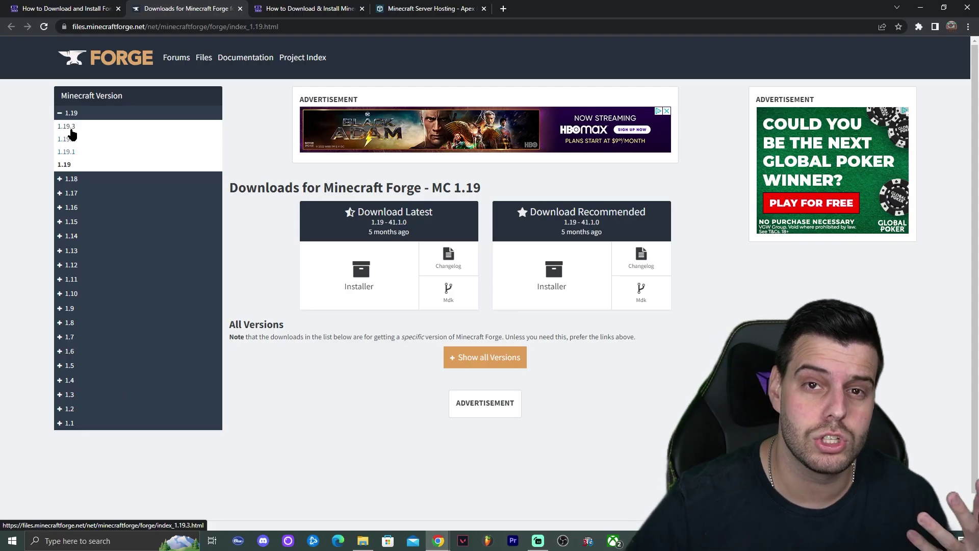
click(77, 128)
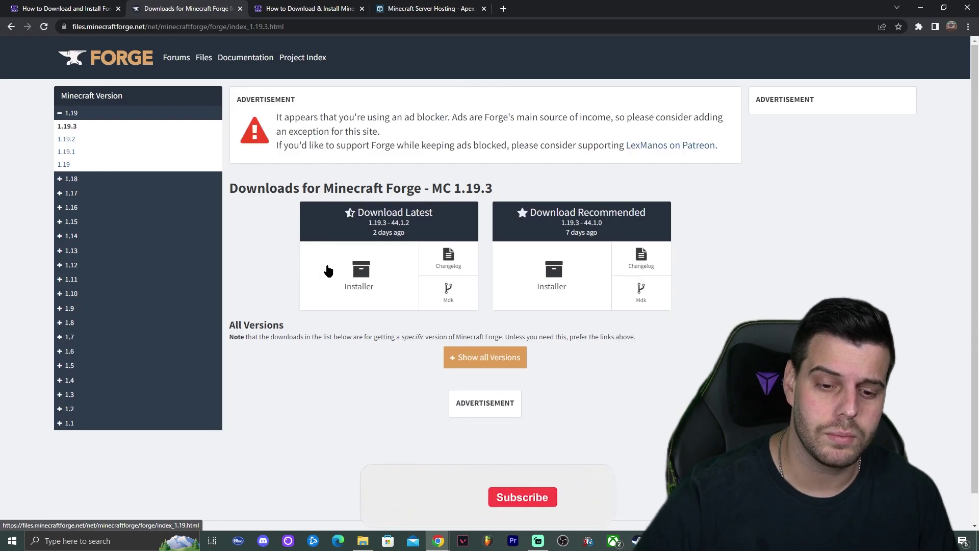
click(375, 270)
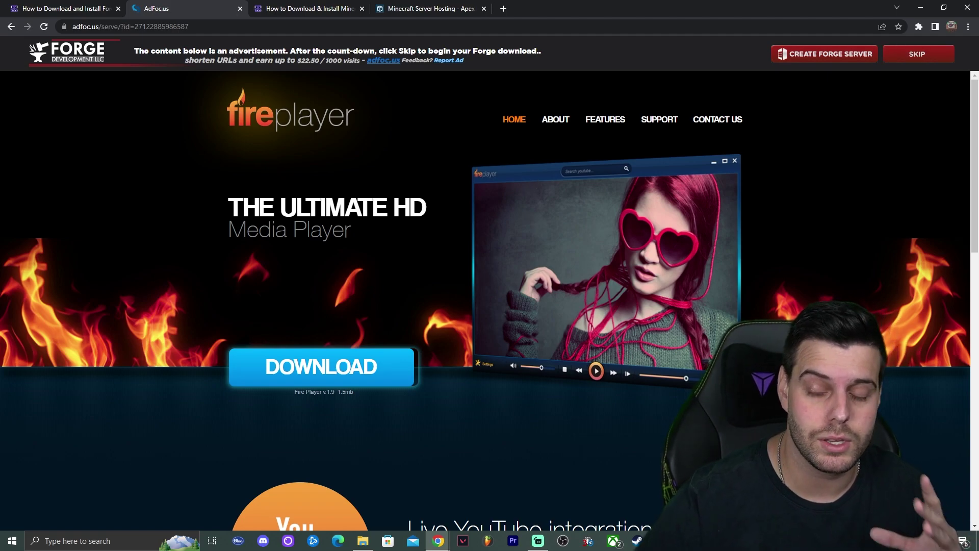
Step: Skip the ad, save forge-1.19.3-44.1.2-installer.jar, and copy it onto the desktop
click(932, 54)
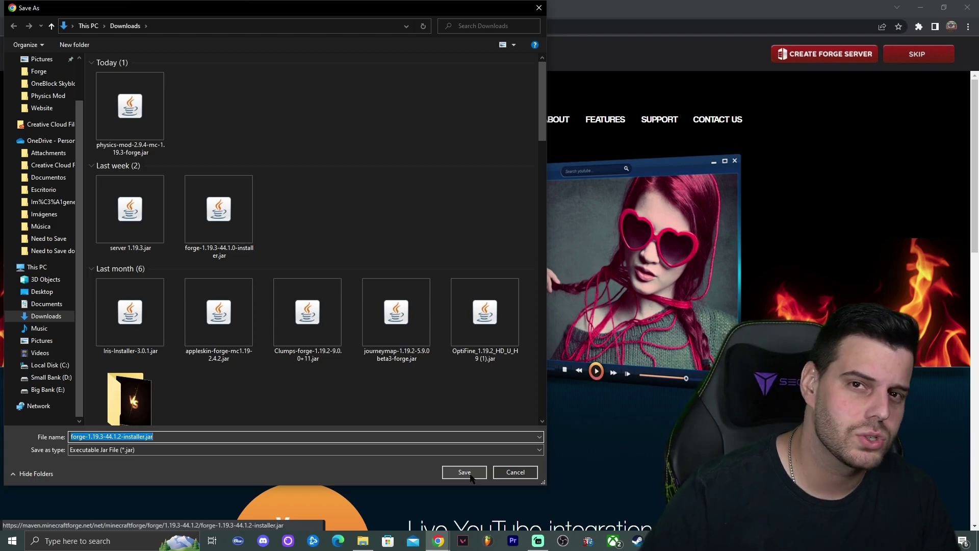
click(464, 473)
drag(495, 7, 690, 23)
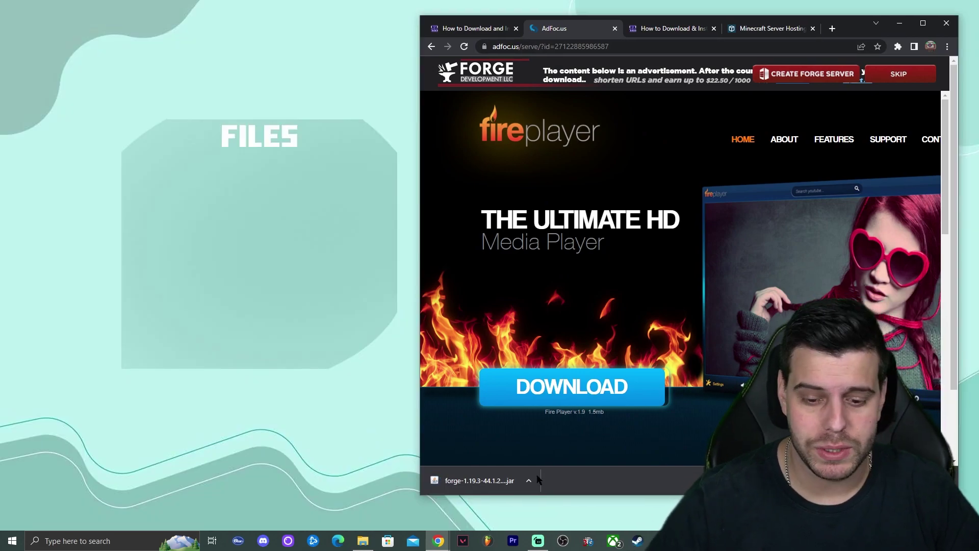
drag(469, 482, 194, 215)
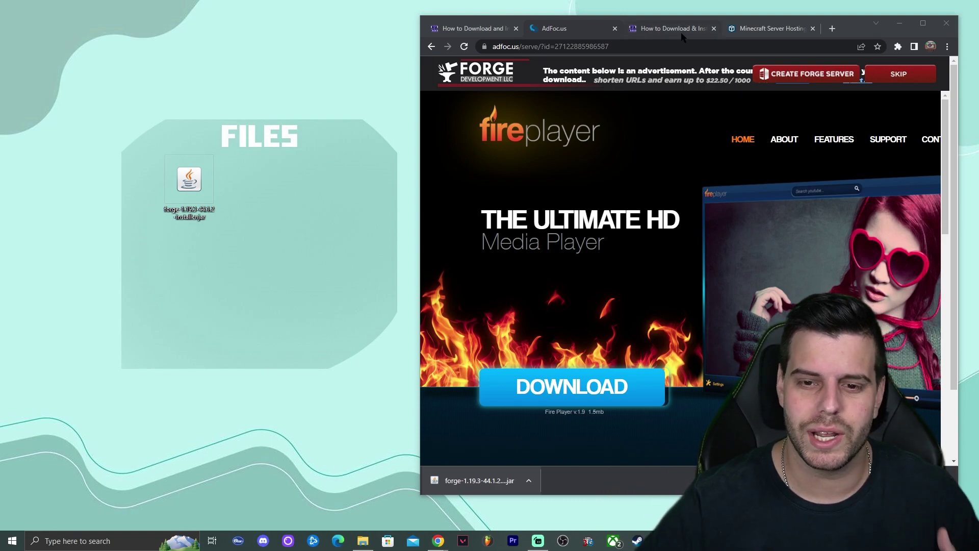
click(923, 23)
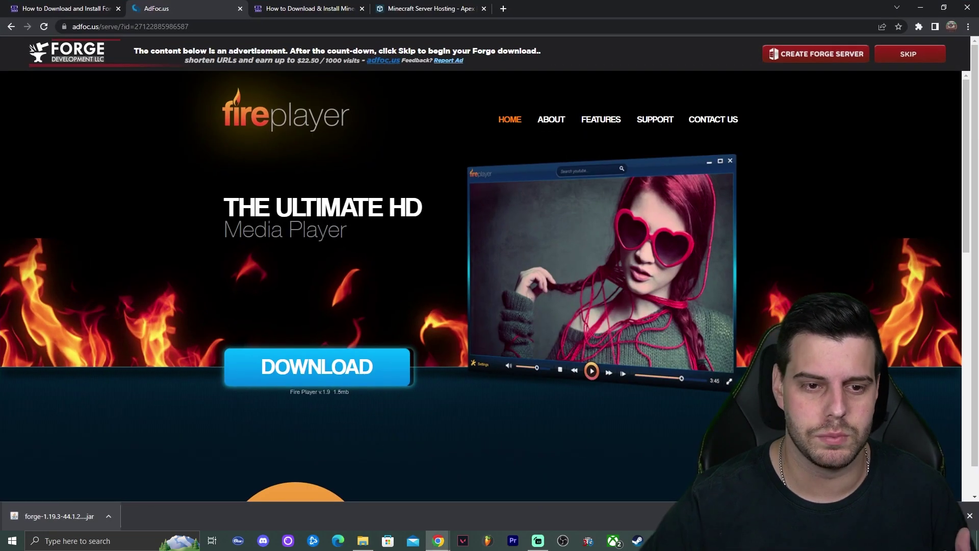
Step: Close the Forge guide and ad tabs, then follow the guide's Step 1 Physics Mod link
click(118, 9)
click(118, 9)
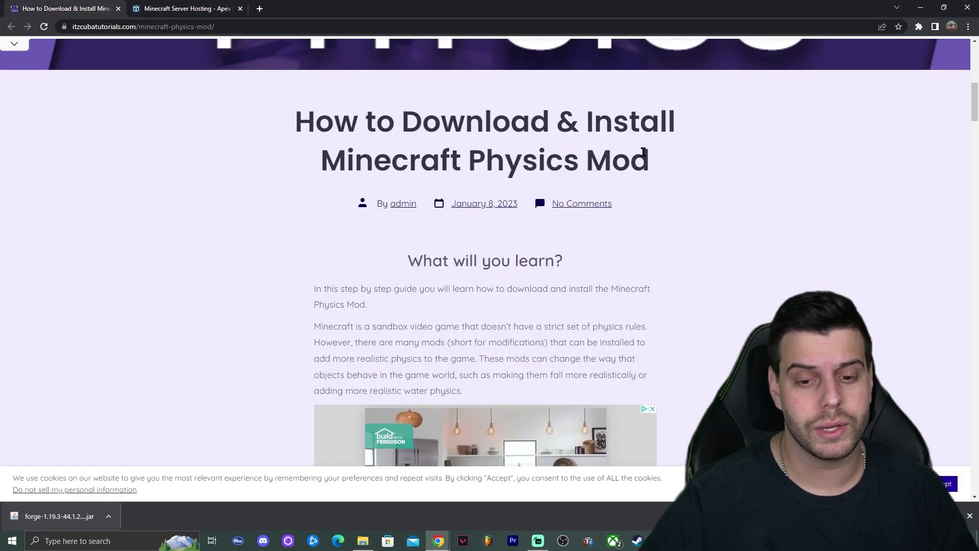
scroll(640, 158, up, 1)
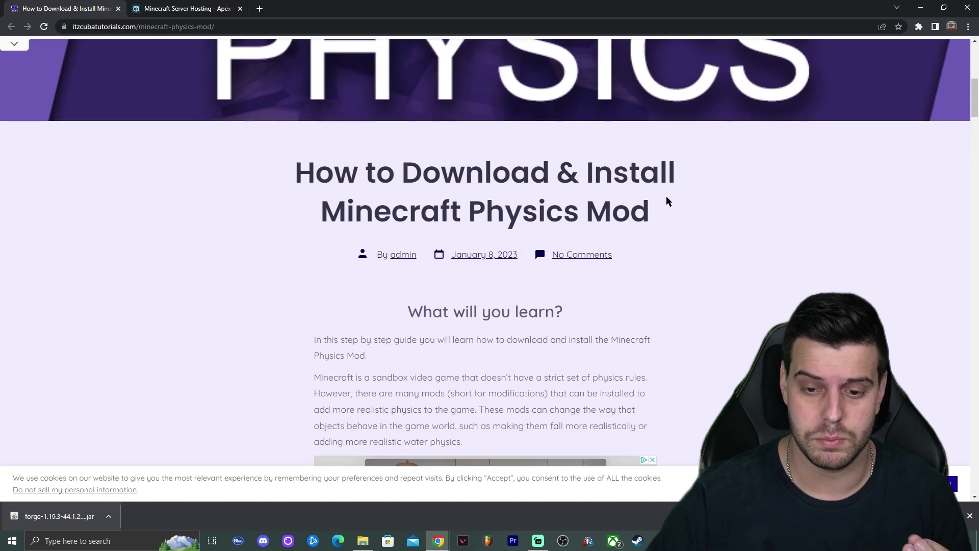
scroll(666, 196, down, 4)
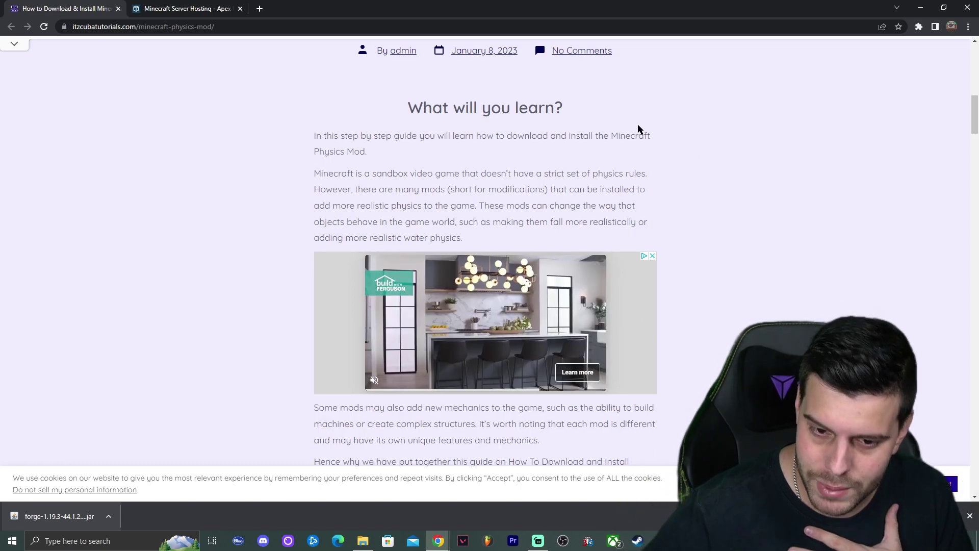
scroll(724, 102, down, 6)
scroll(739, 121, down, 9)
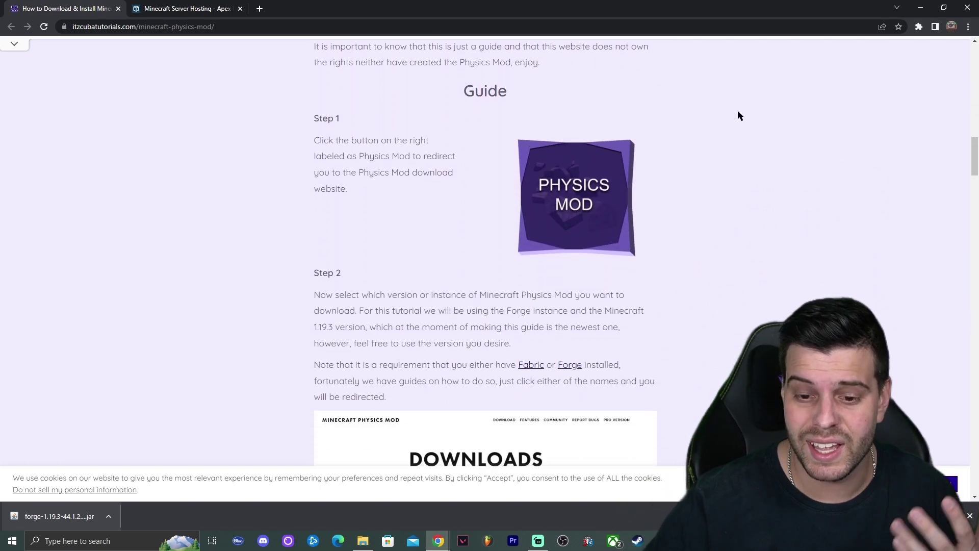
scroll(696, 176, up, 5)
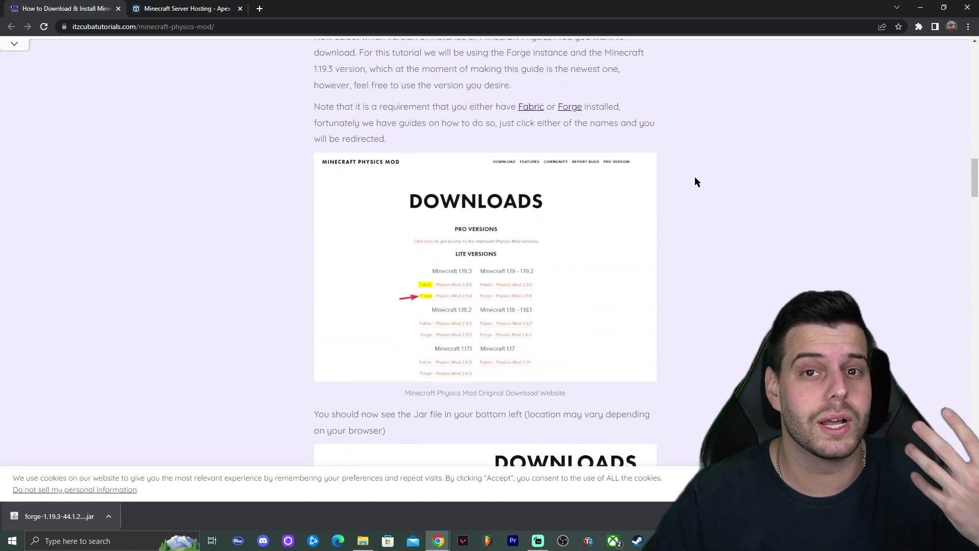
scroll(725, 153, up, 2)
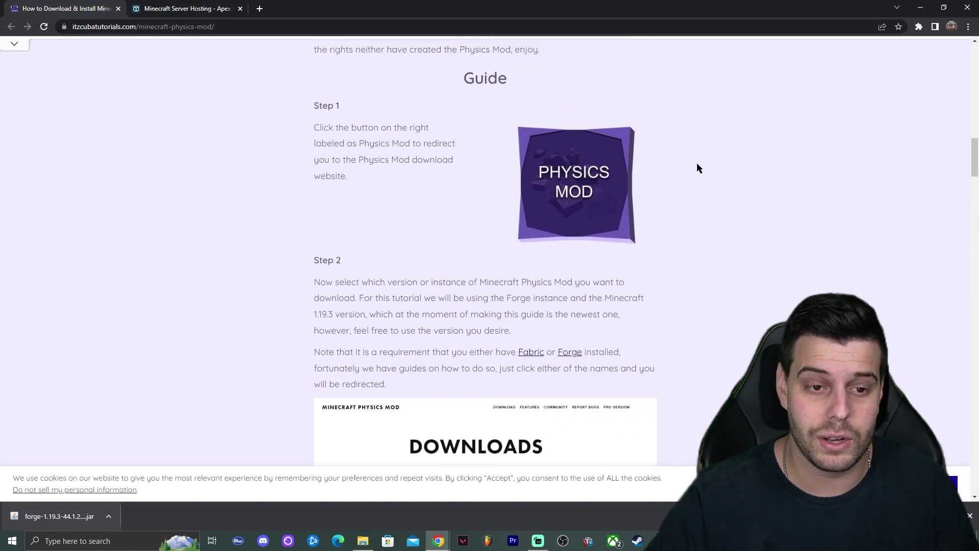
scroll(580, 252, up, 2)
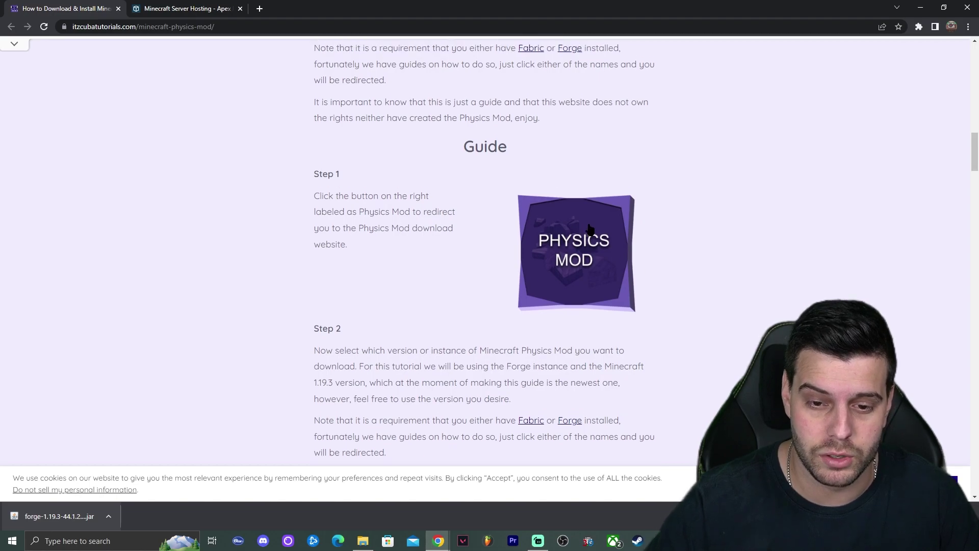
scroll(641, 197, down, 1)
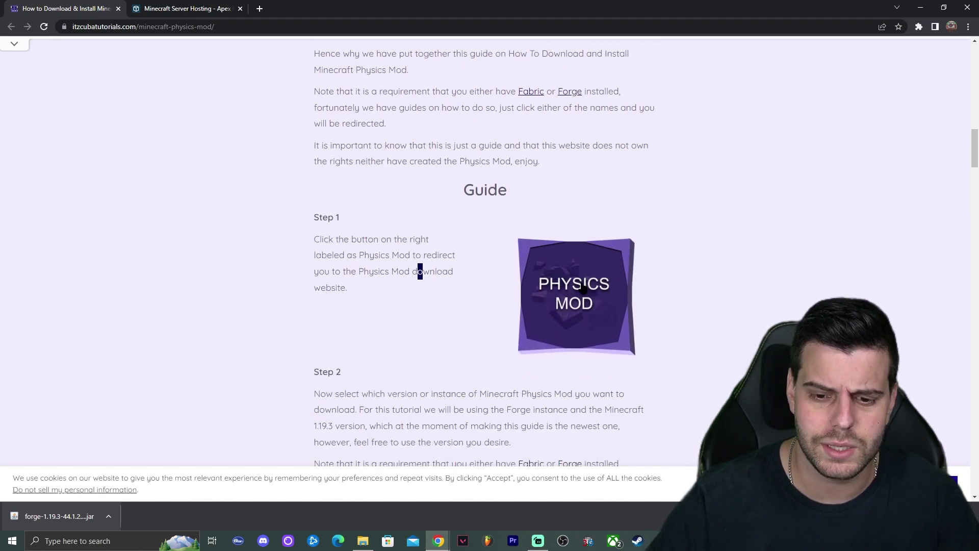
click(579, 284)
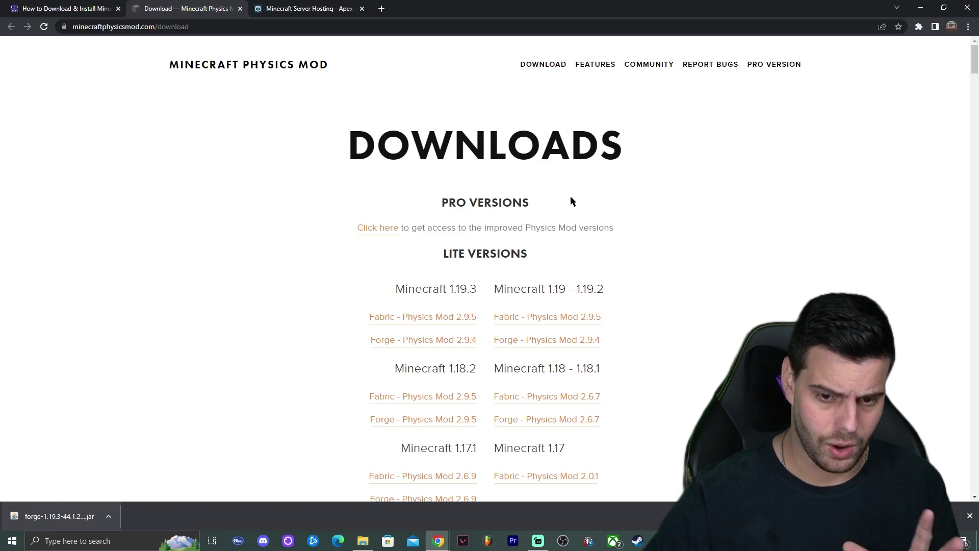
Step: Save the Forge Physics Mod 2.9.4 jar for 1.19.3, then restore Chrome to a smaller window
drag(518, 259, 485, 256)
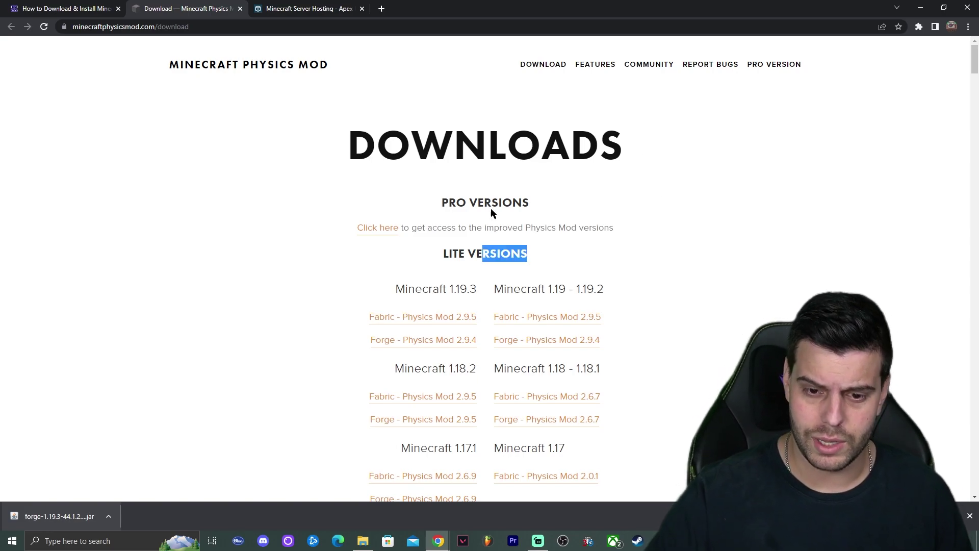
click(517, 203)
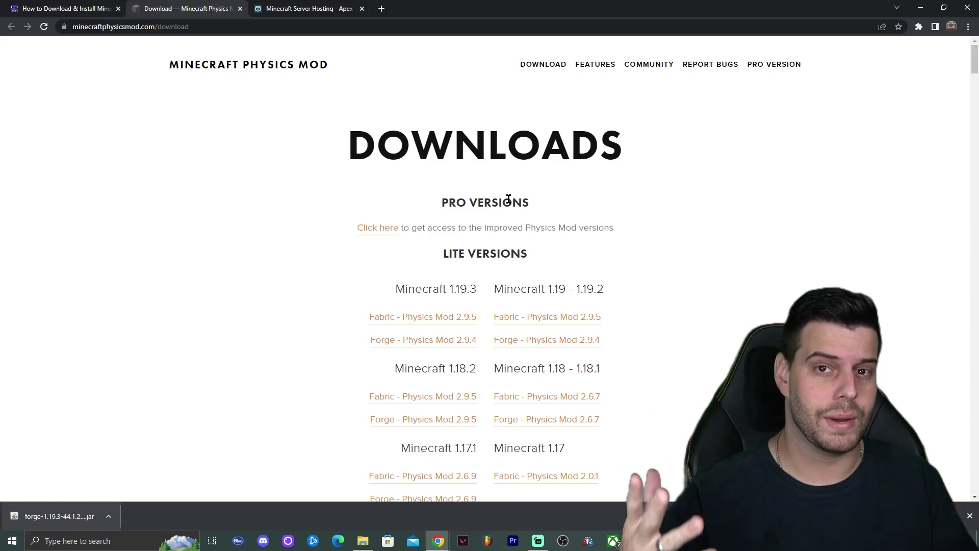
scroll(520, 231, down, 2)
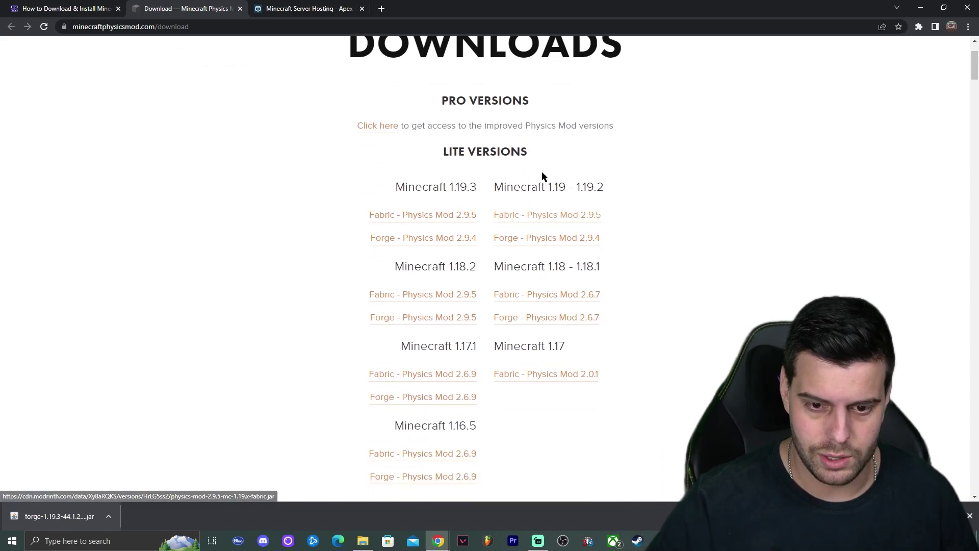
drag(396, 188, 475, 186)
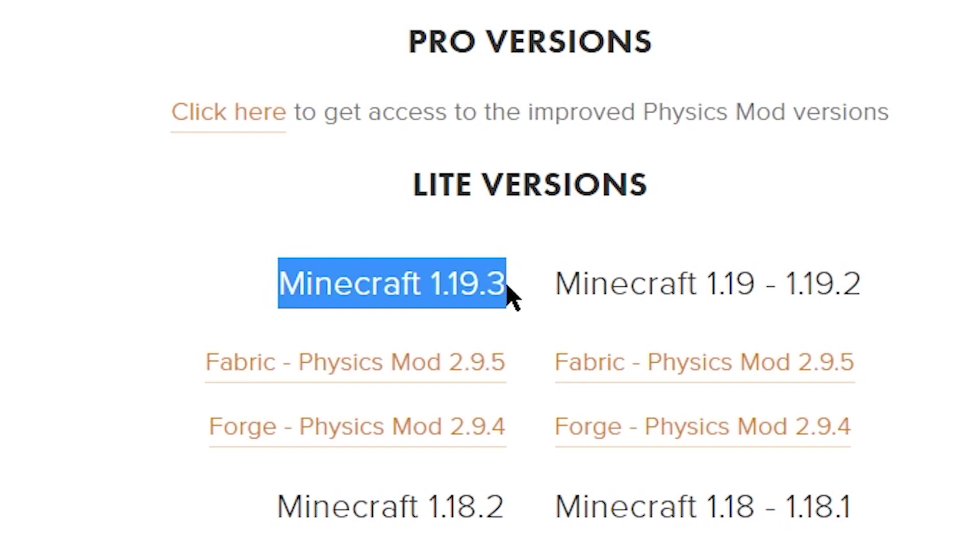
click(510, 291)
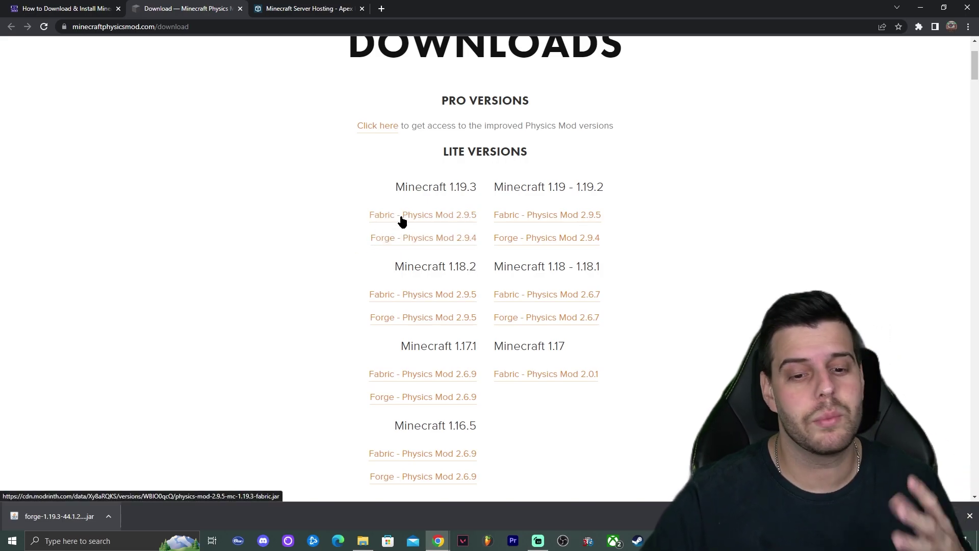
click(427, 242)
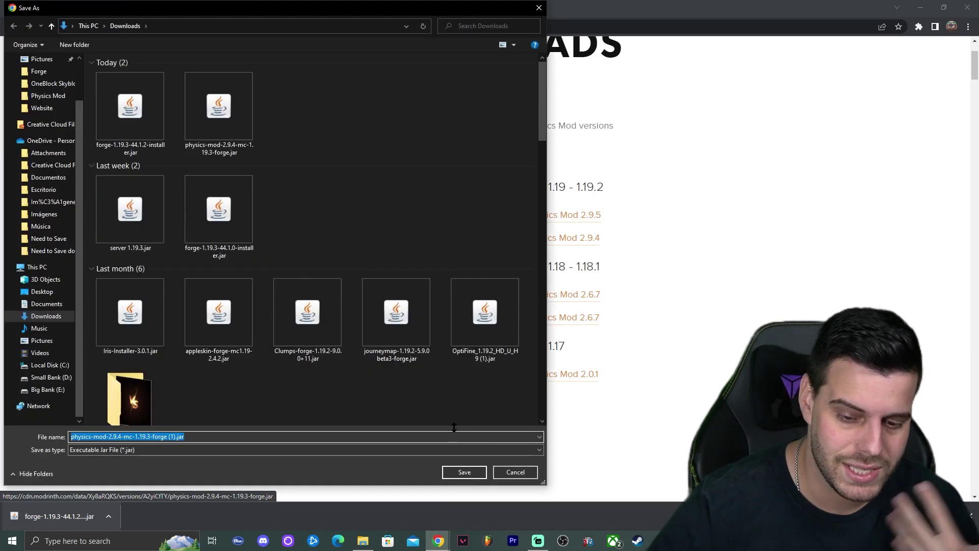
click(479, 475)
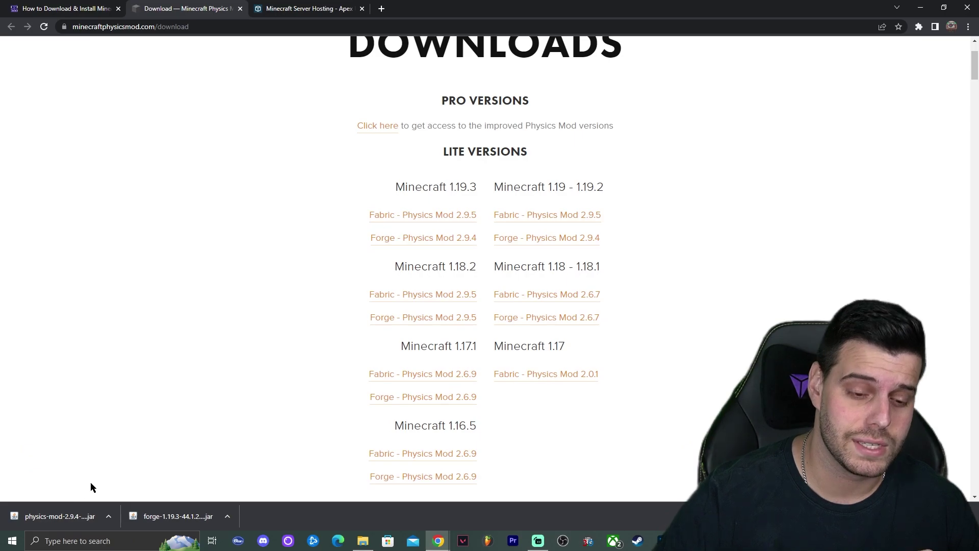
key(super+Down)
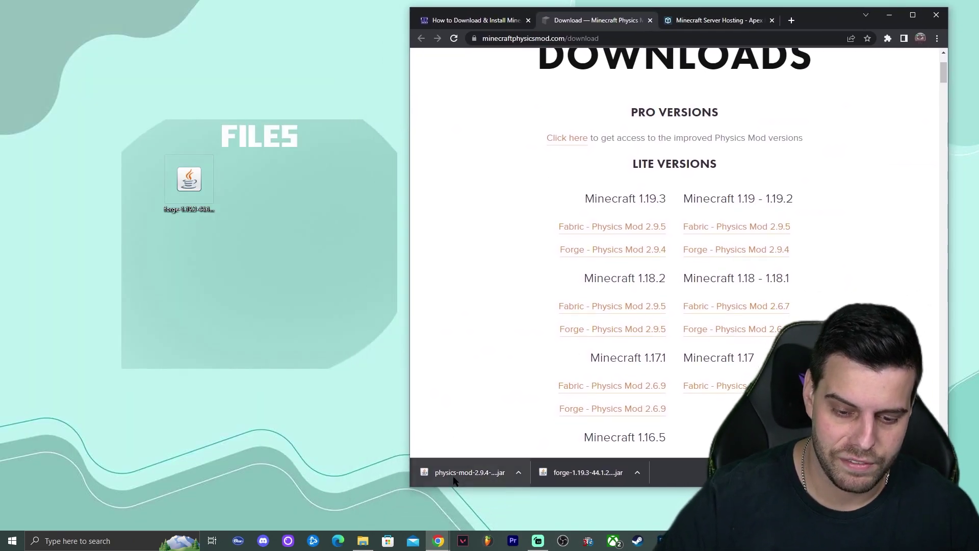
Step: Drag the Physics Mod jar from the downloads bar onto the desktop
drag(462, 473, 306, 225)
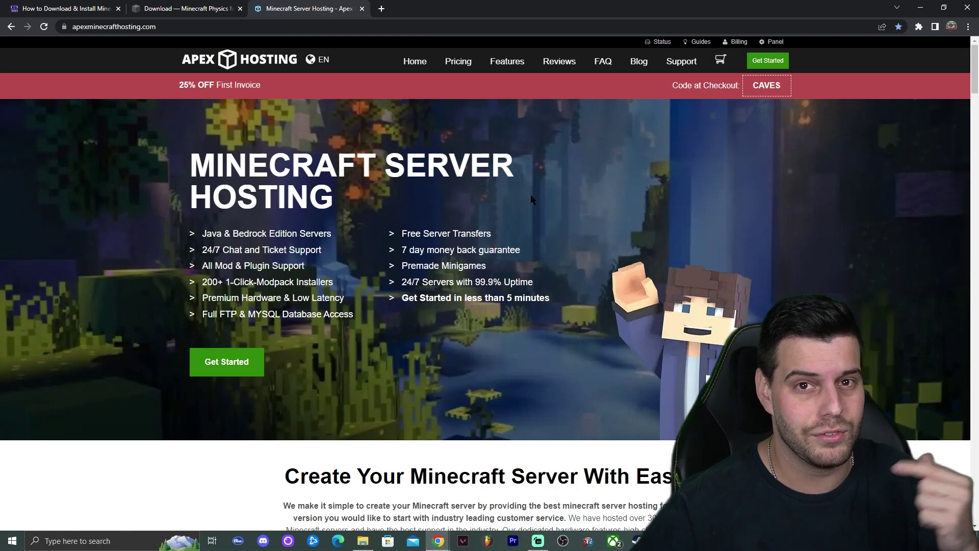
Step: Highlight the 25% OFF First Invoice promo, then minimize Chrome to reveal the desktop
drag(261, 86, 178, 85)
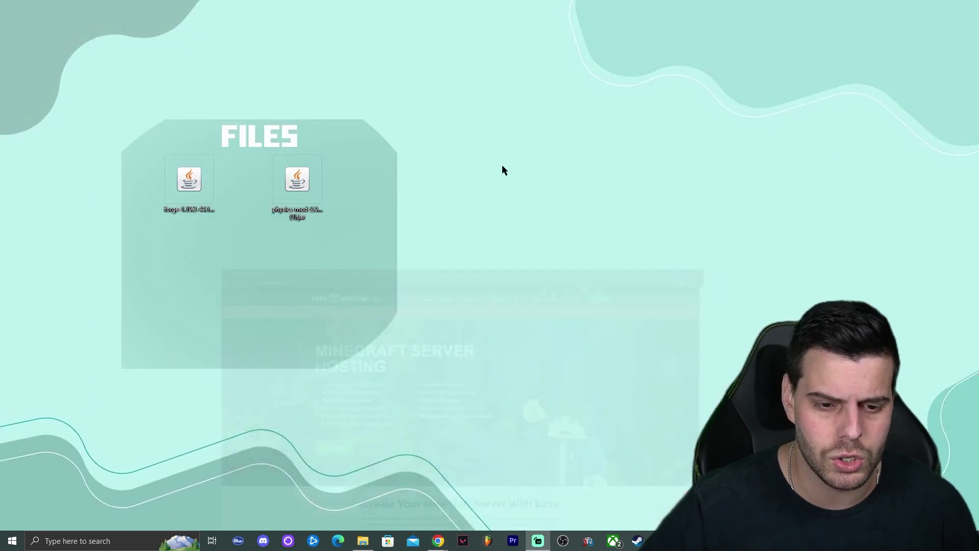
click(213, 199)
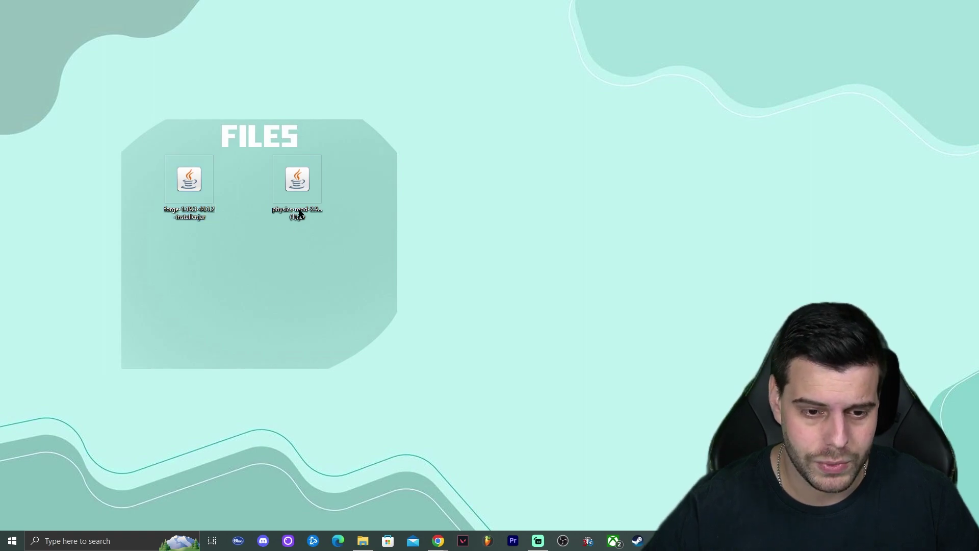
Step: Run the forge-1.19.3-44.1.2 installer jar from the desktop
click(301, 200)
click(209, 198)
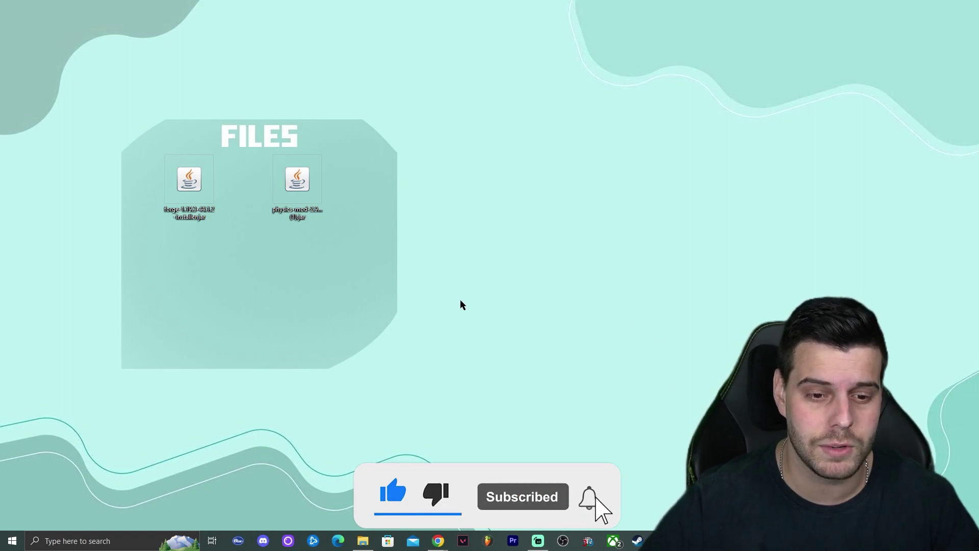
click(201, 187)
double_click(200, 186)
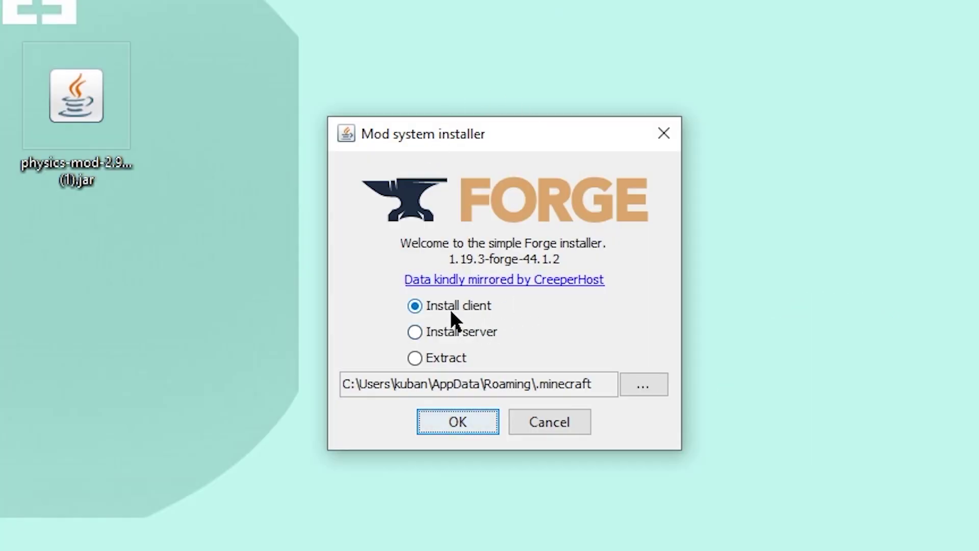
Step: Install the Forge 1.19.3-44.1.2 client into .minecraft and dismiss the Complete message
click(449, 421)
drag(507, 166, 482, 161)
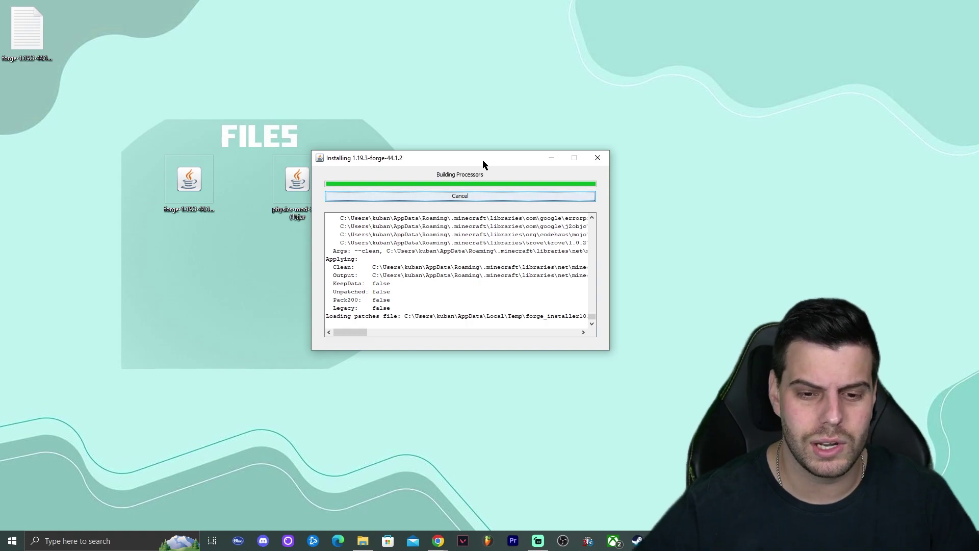
drag(476, 155, 471, 152)
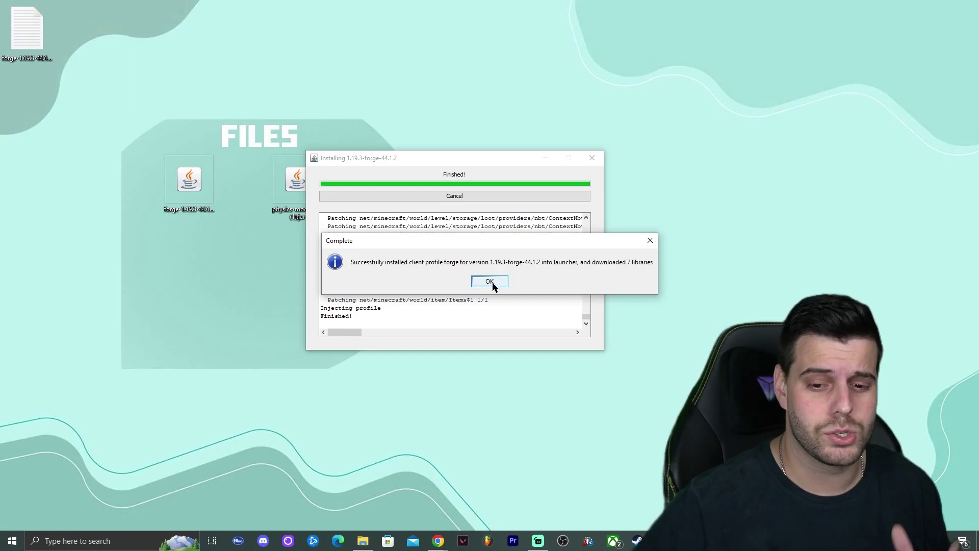
click(490, 282)
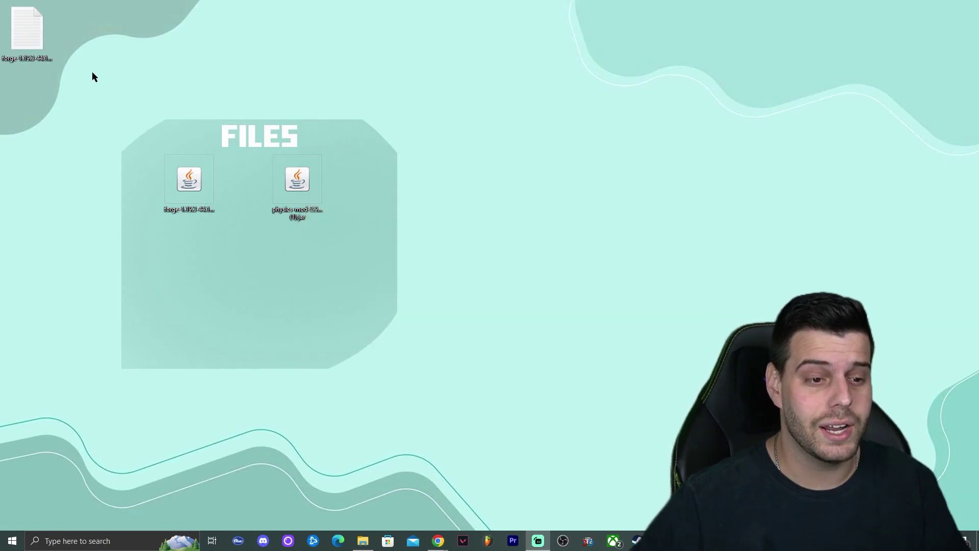
Step: Delete the Forge installer log file and the Forge installer jar from the desktop
drag(92, 72, 13, 23)
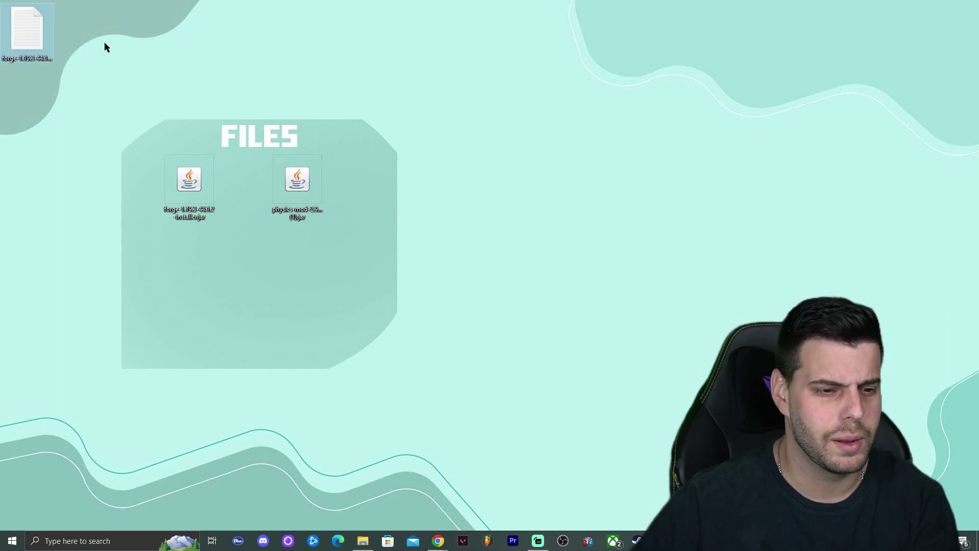
drag(99, 73, 15, 9)
key(Delete)
drag(147, 121, 186, 196)
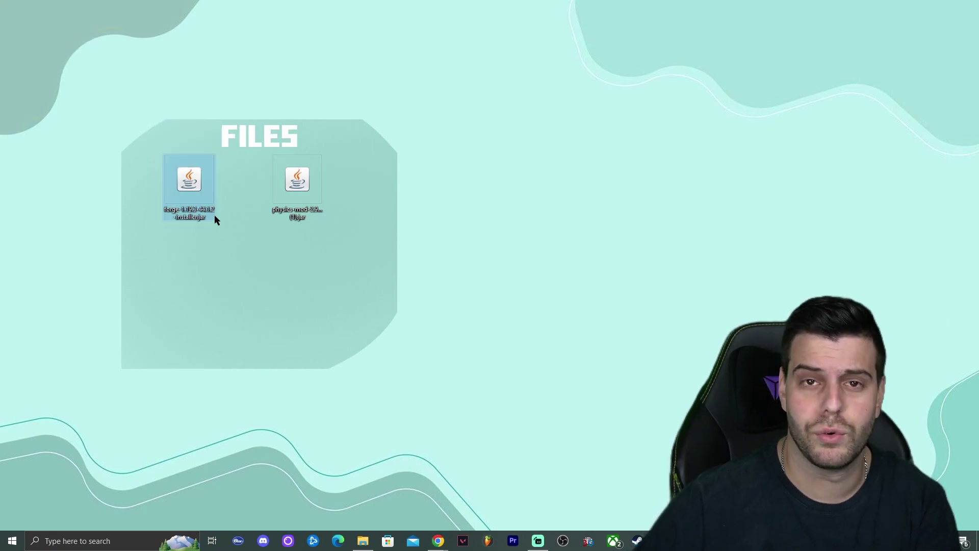
key(Delete)
Step: Move the Physics Mod jar to the first spot in Files and refresh the desktop
drag(320, 183, 212, 191)
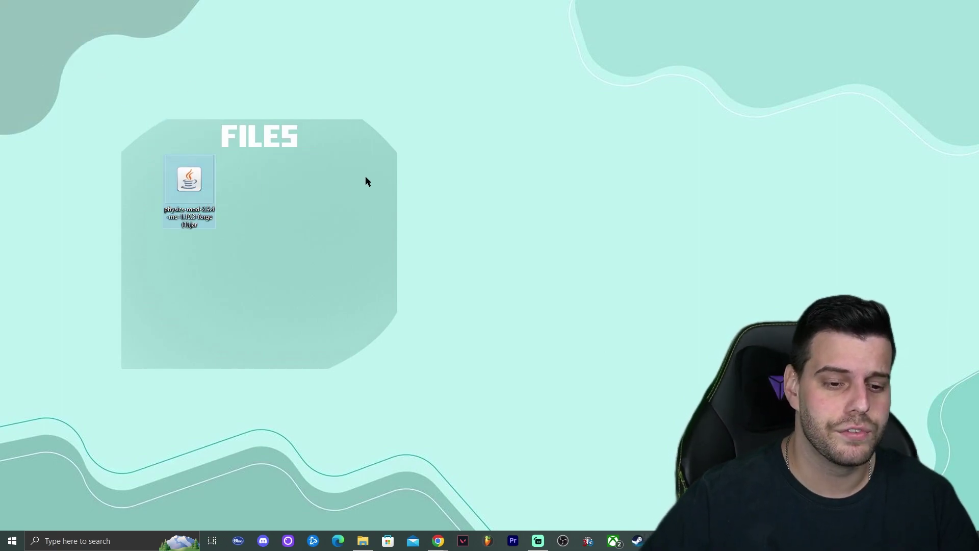
right_click(339, 160)
click(376, 191)
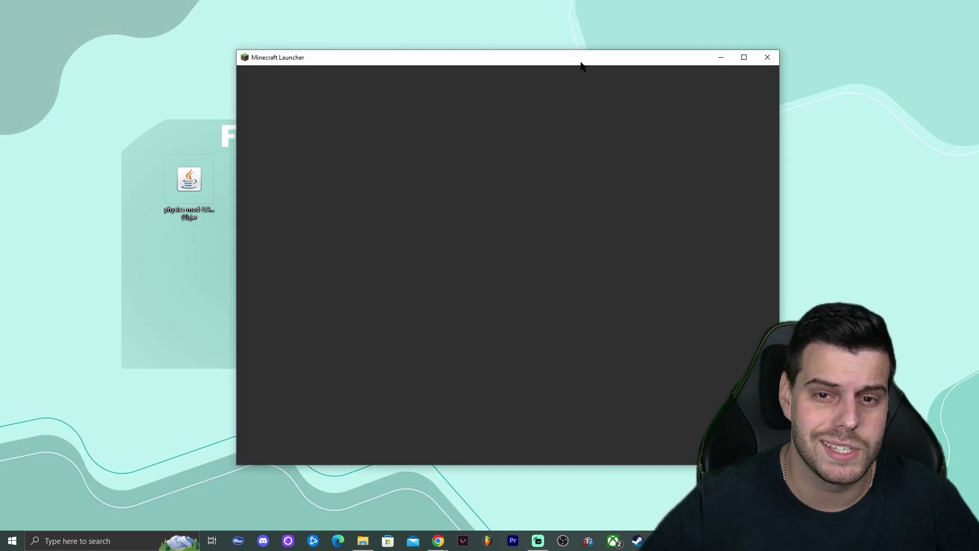
Step: Maximize the launcher, choose Latest release beside PLAY, and show the Installations page
drag(582, 59, 589, 59)
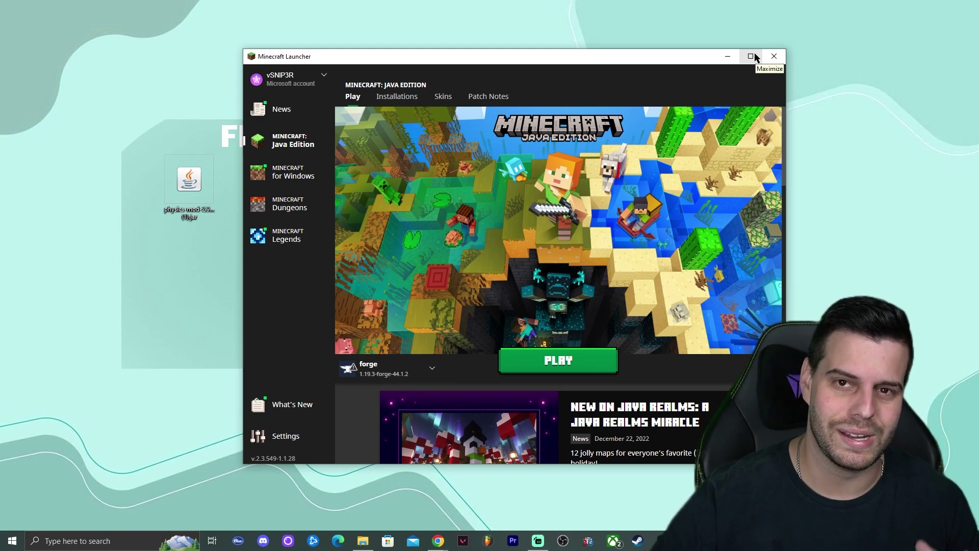
click(750, 56)
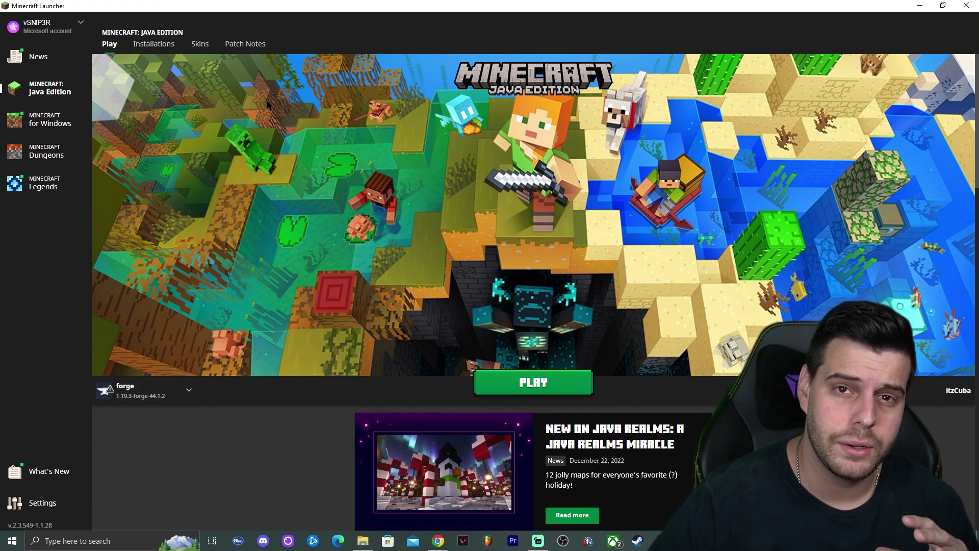
click(166, 392)
click(163, 273)
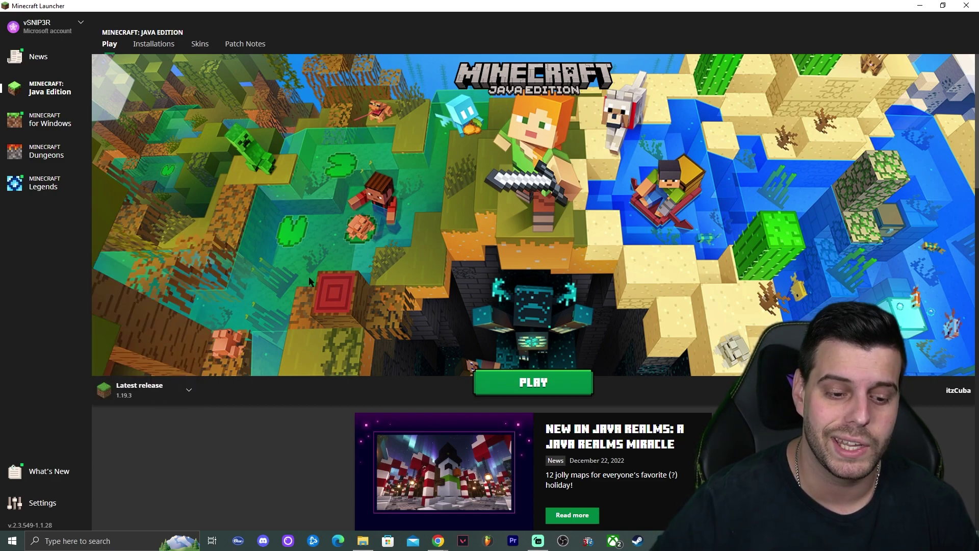
click(169, 47)
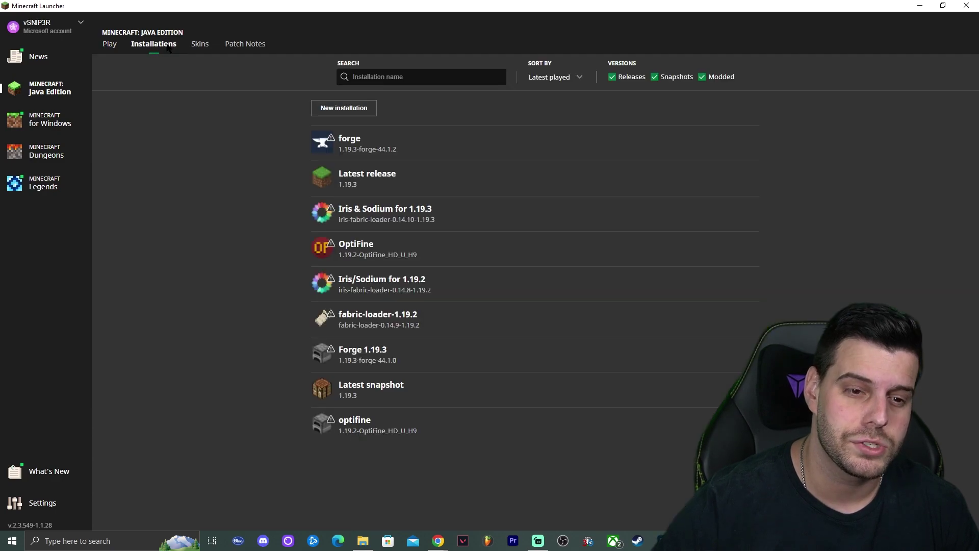
Step: Toggle the Modded filter off and on twice so modded installations remain listed
click(702, 77)
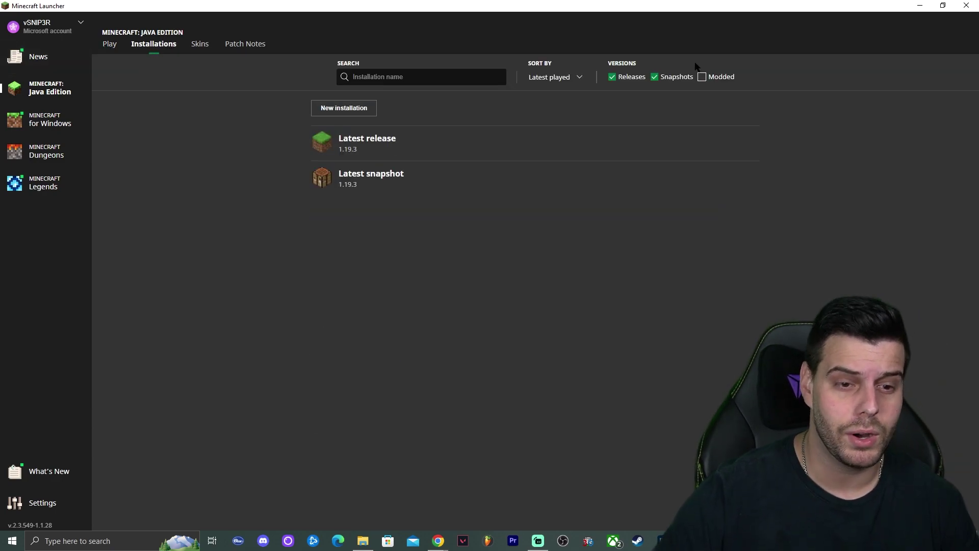
click(703, 77)
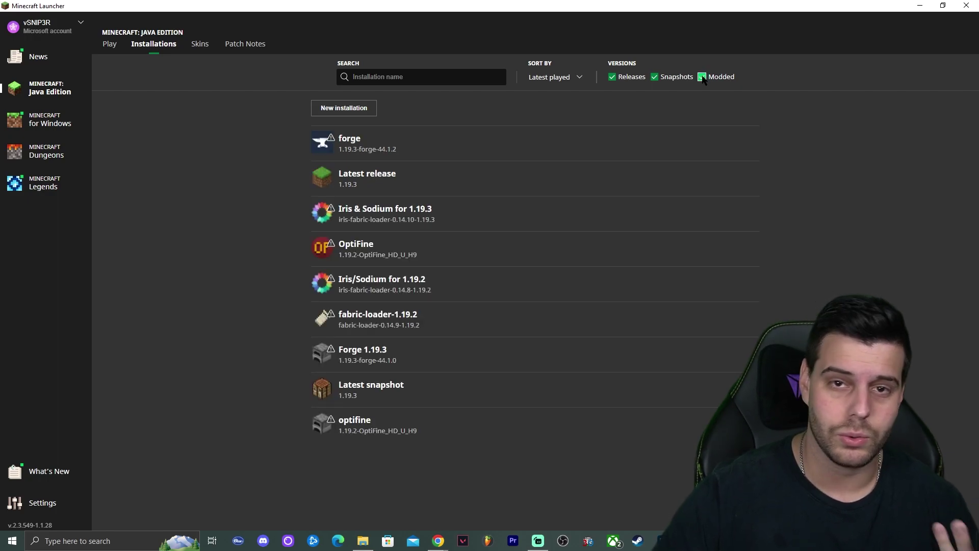
click(702, 77)
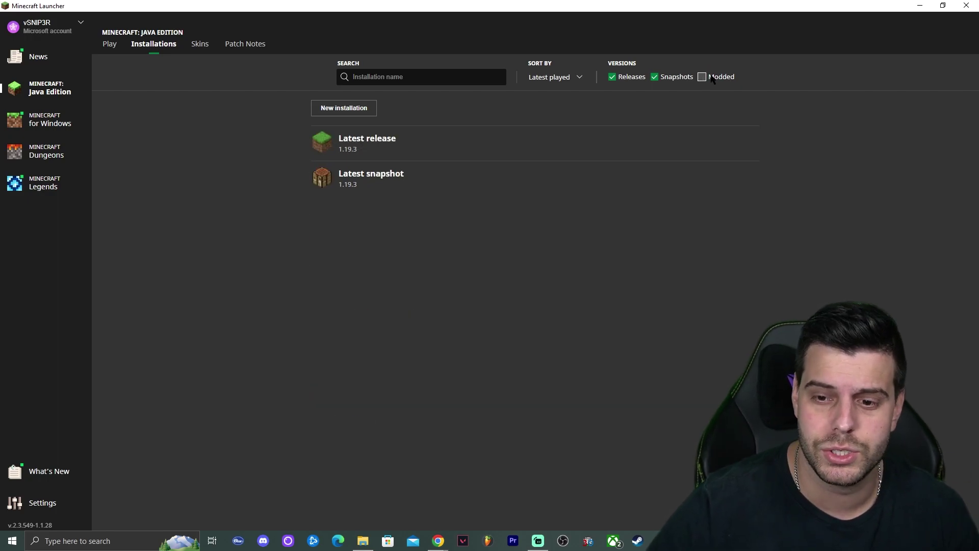
click(702, 77)
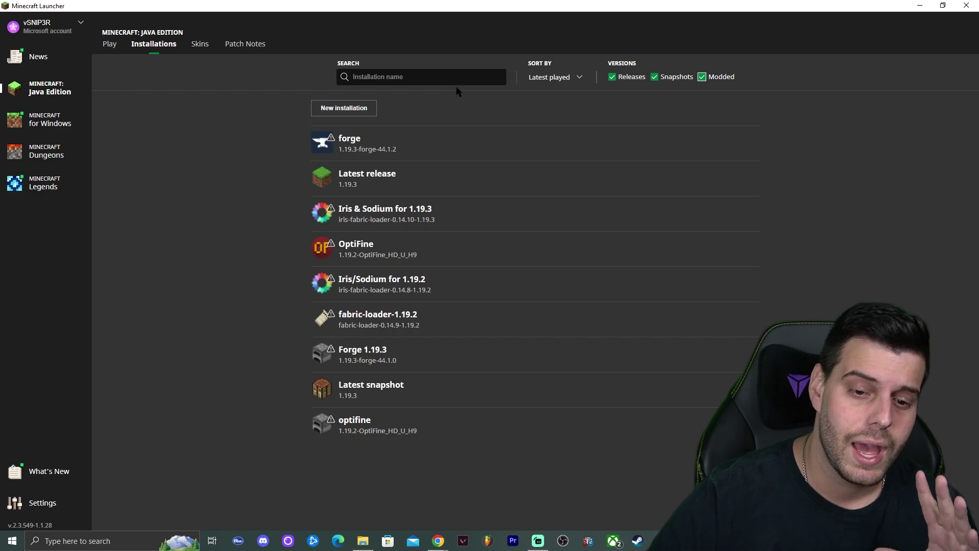
Step: Fill in a new installation named Forge using release 1.19.3-forge-44.1.2
click(329, 104)
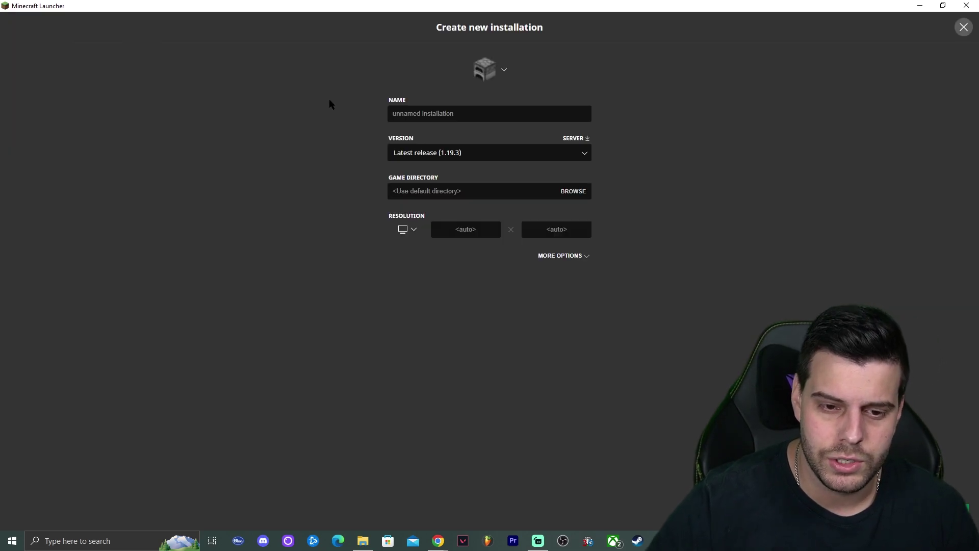
click(462, 108)
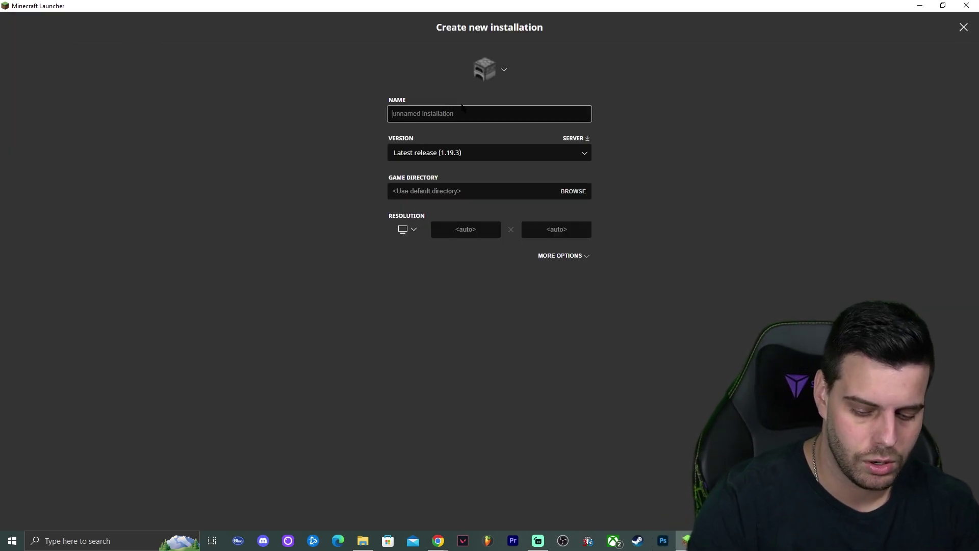
text(Forge)
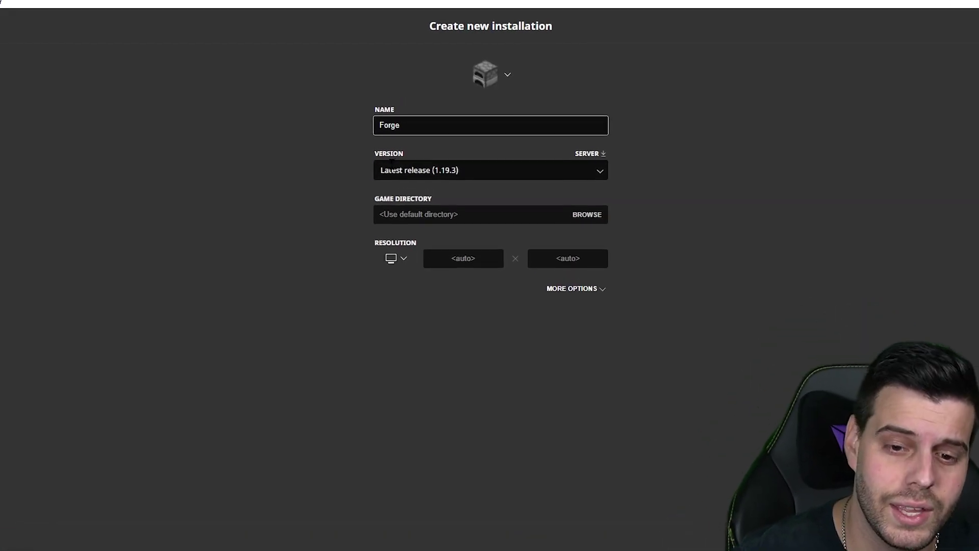
click(405, 204)
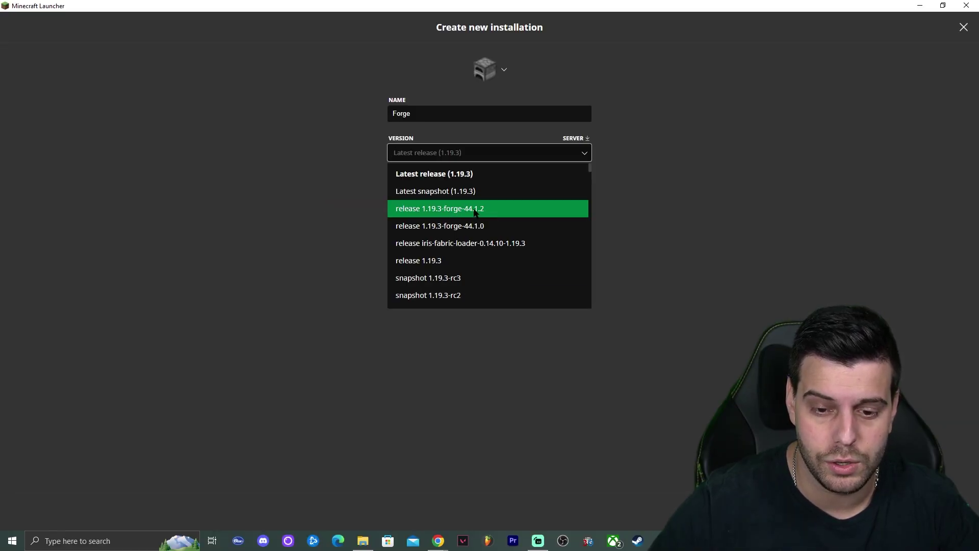
click(460, 209)
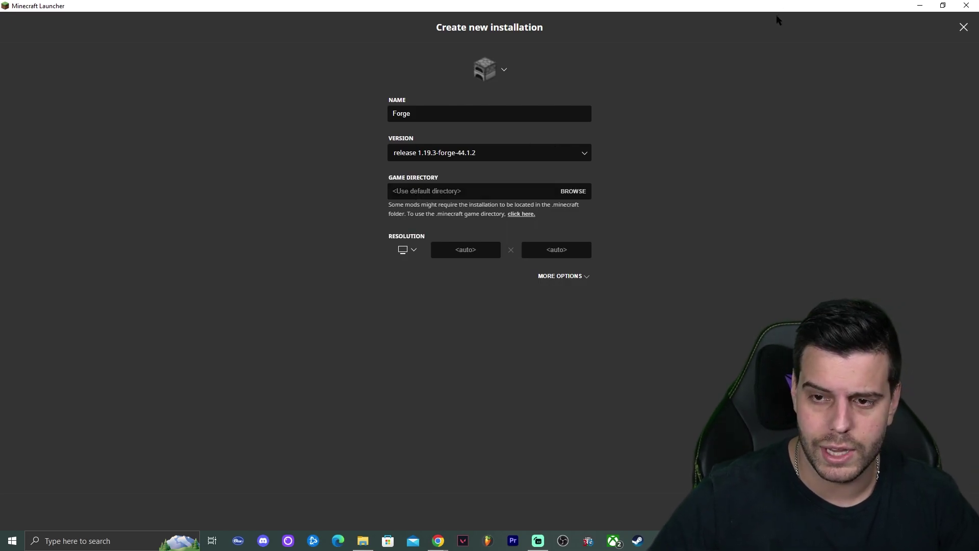
drag(580, 5, 426, 5)
Step: Save the Forge installation, select forge 1.19.3-forge-44.1.2 to play, then return to Installations
click(618, 397)
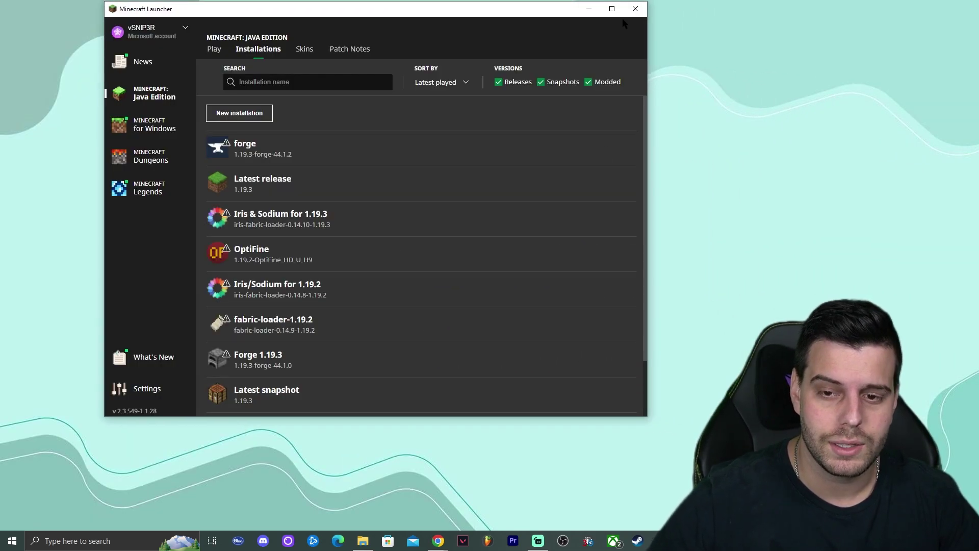
click(612, 9)
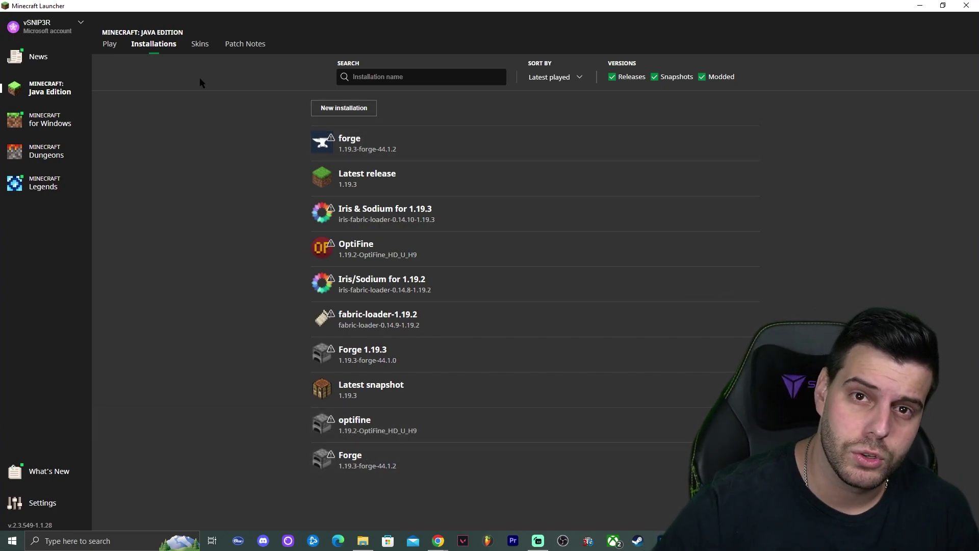
click(110, 44)
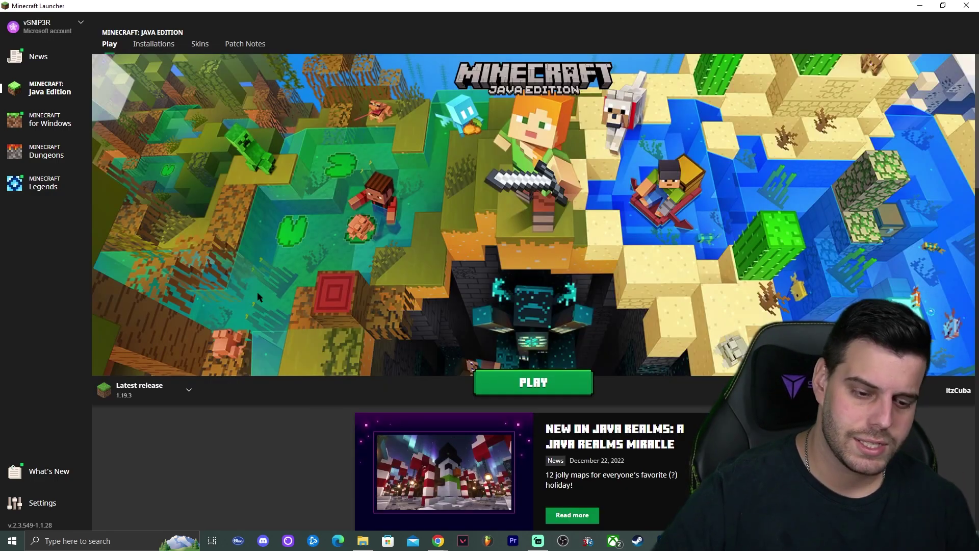
click(164, 389)
click(175, 241)
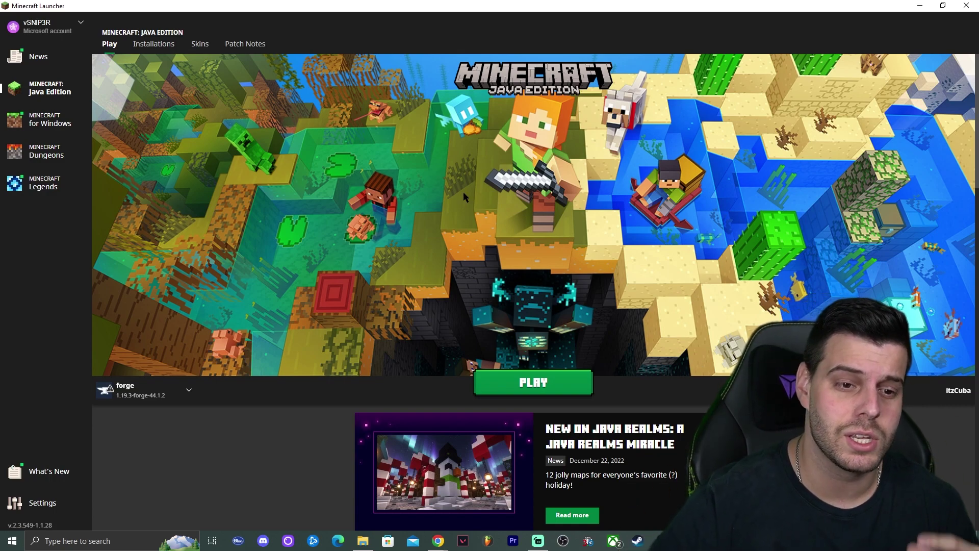
click(153, 50)
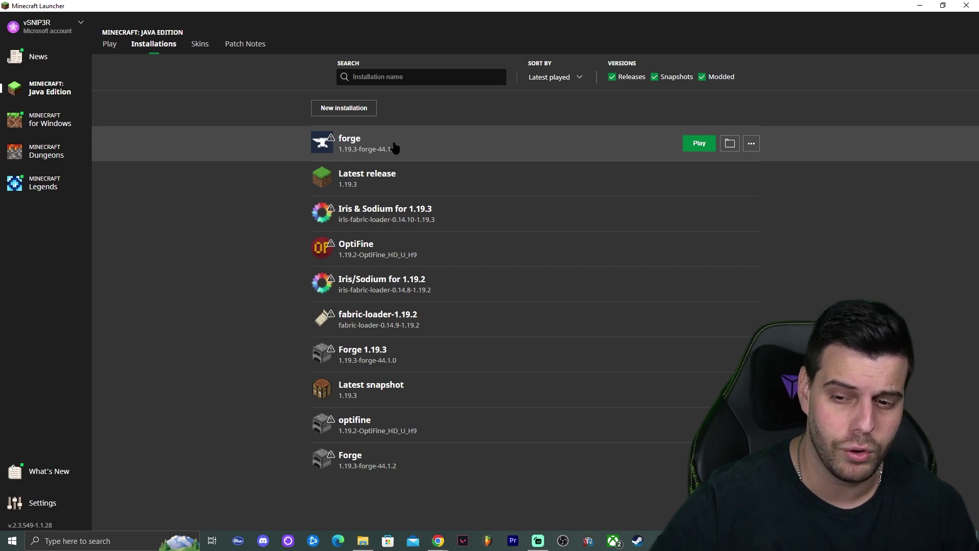
Step: Open the forge profile's .minecraft folder and delete the old mods folder
click(729, 145)
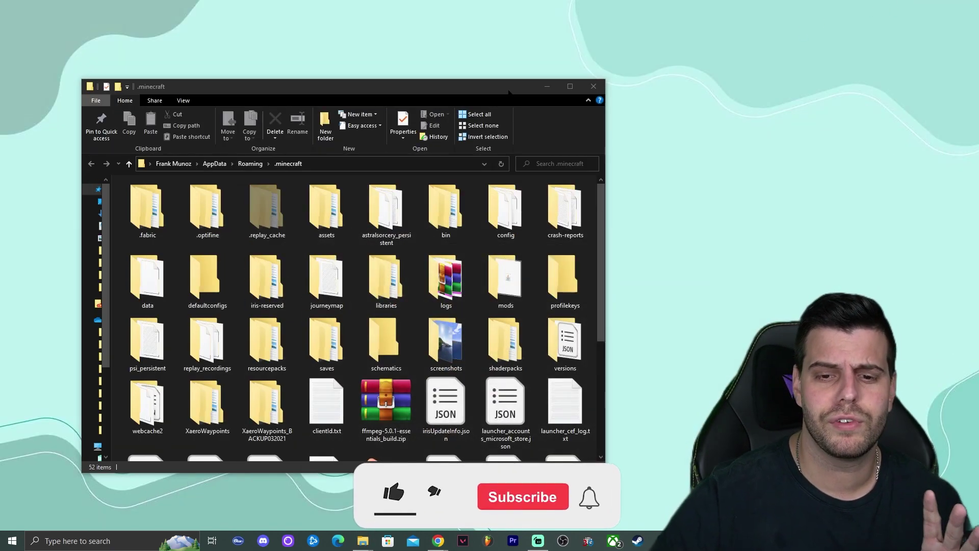
drag(571, 86, 671, 47)
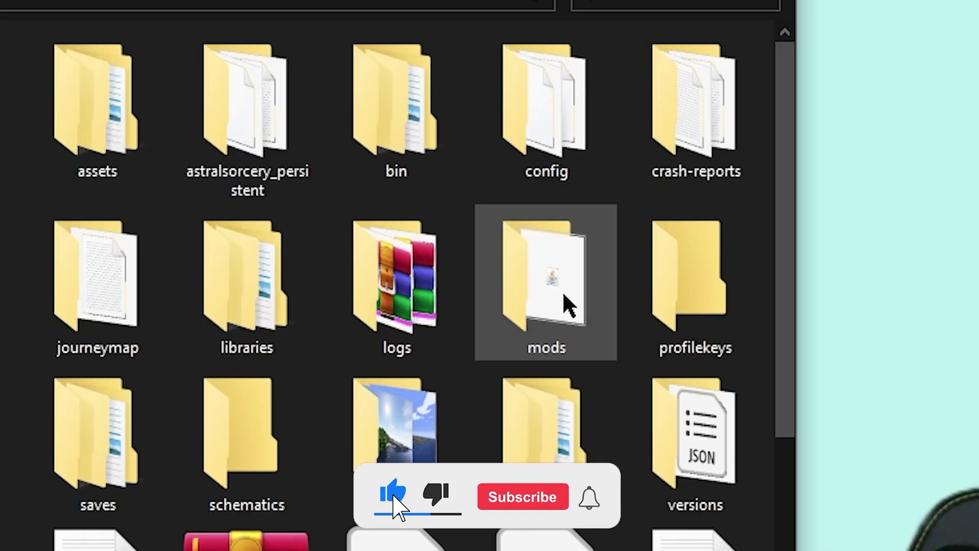
click(612, 250)
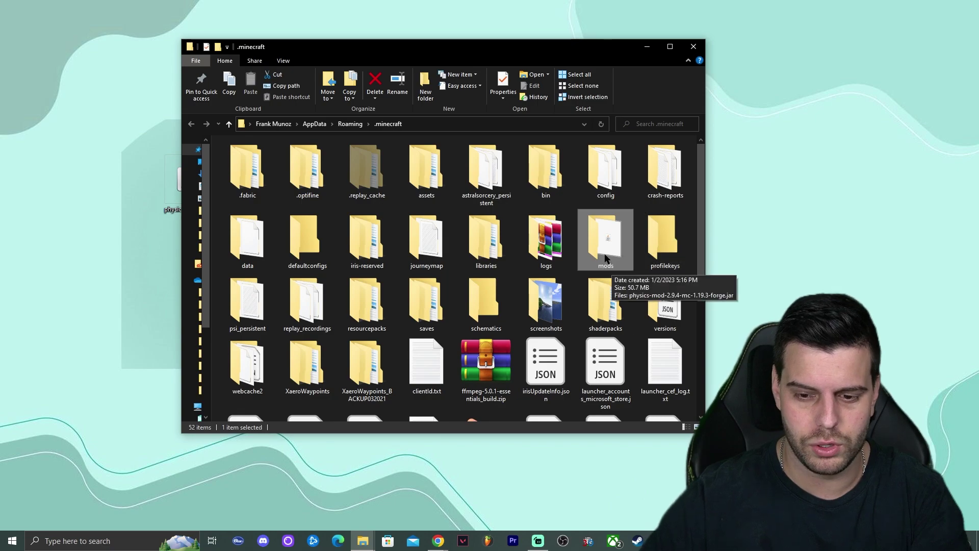
key(Delete)
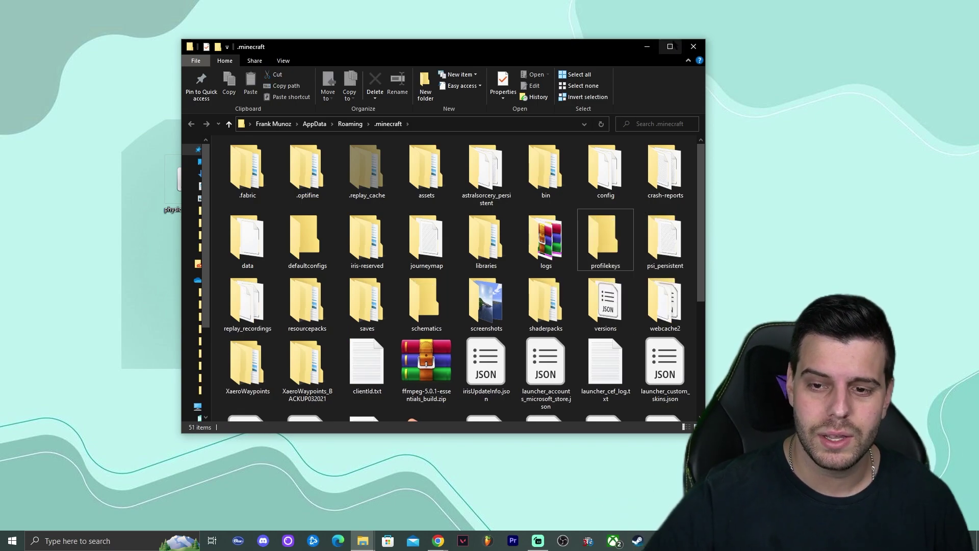
click(670, 46)
Step: Create a new mods folder and move physics-mod-2.9.4-mc-1.19.3-forge (1).jar into it
right_click(577, 377)
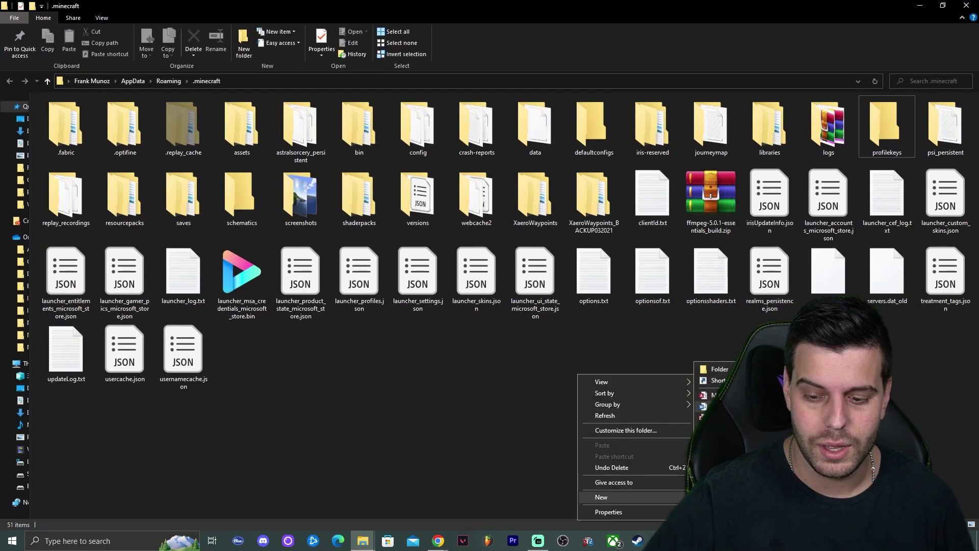
click(717, 369)
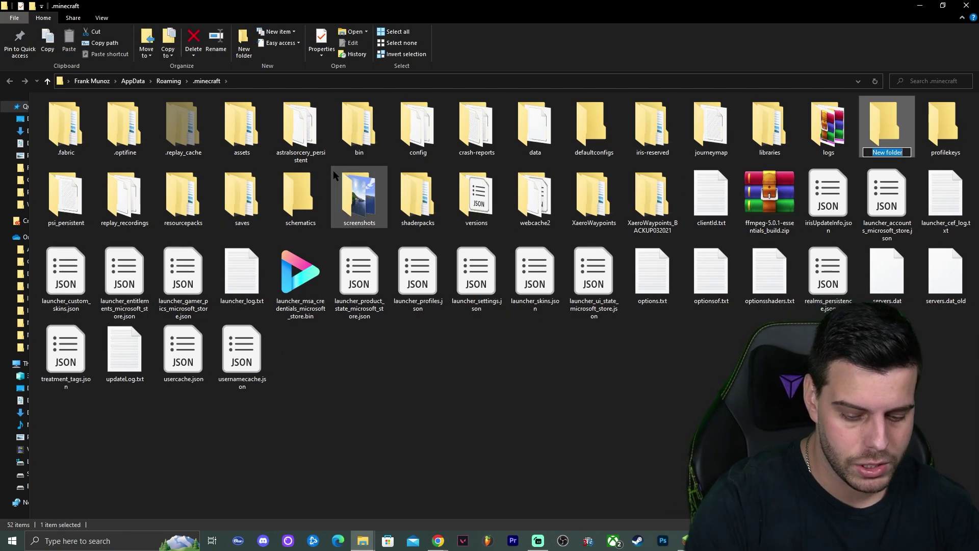
key(Return)
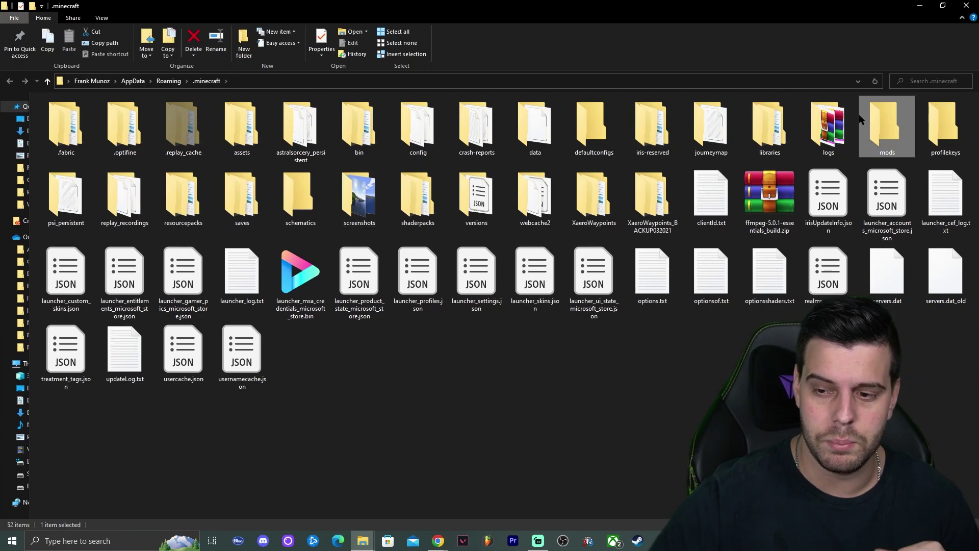
key(super+Down)
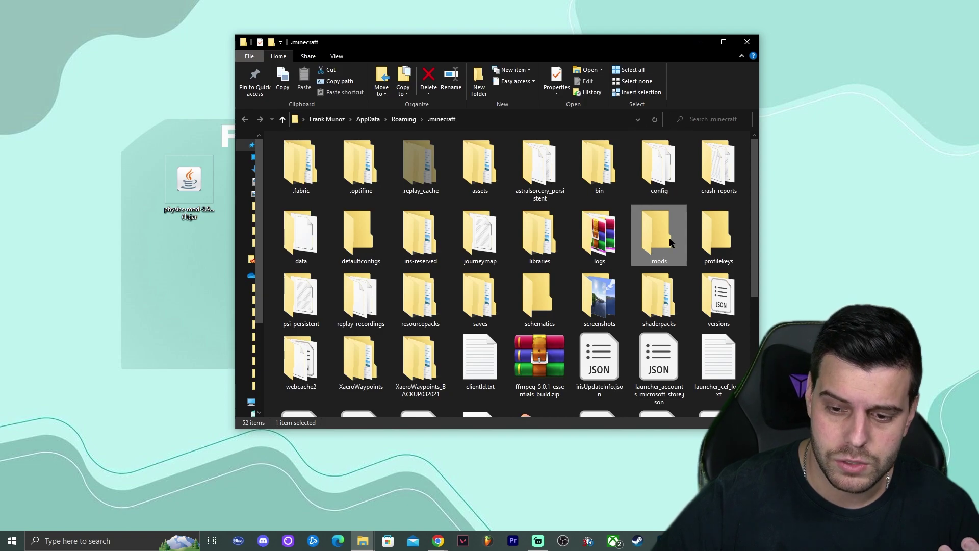
key(Return)
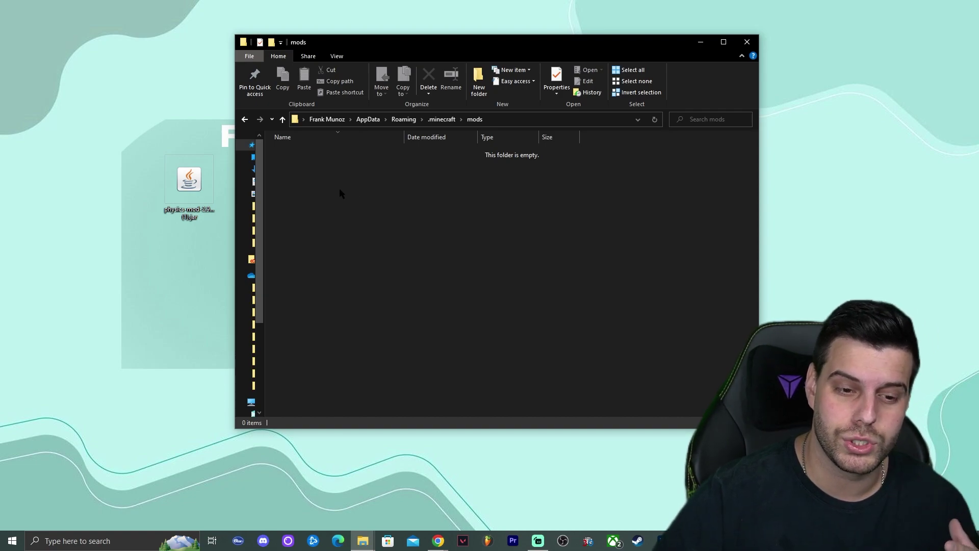
click(194, 189)
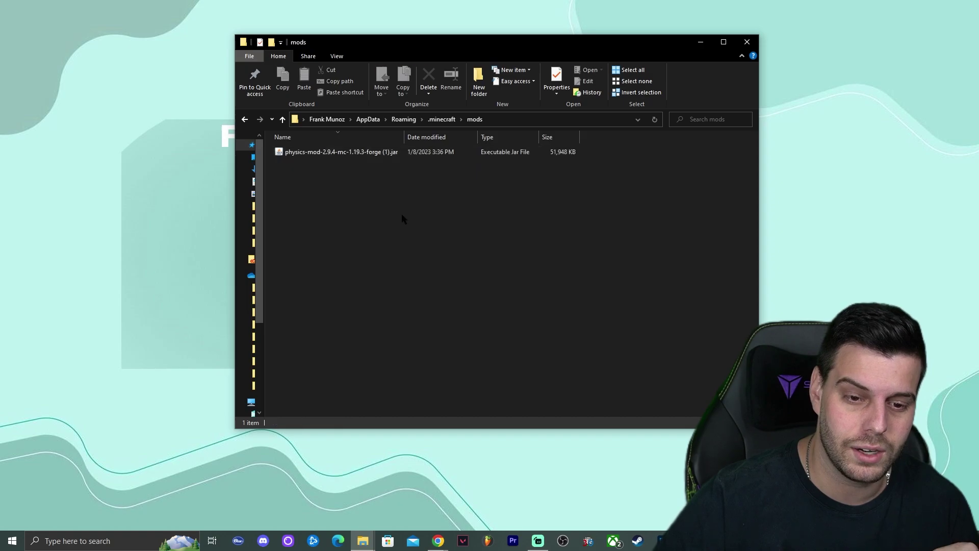
click(442, 119)
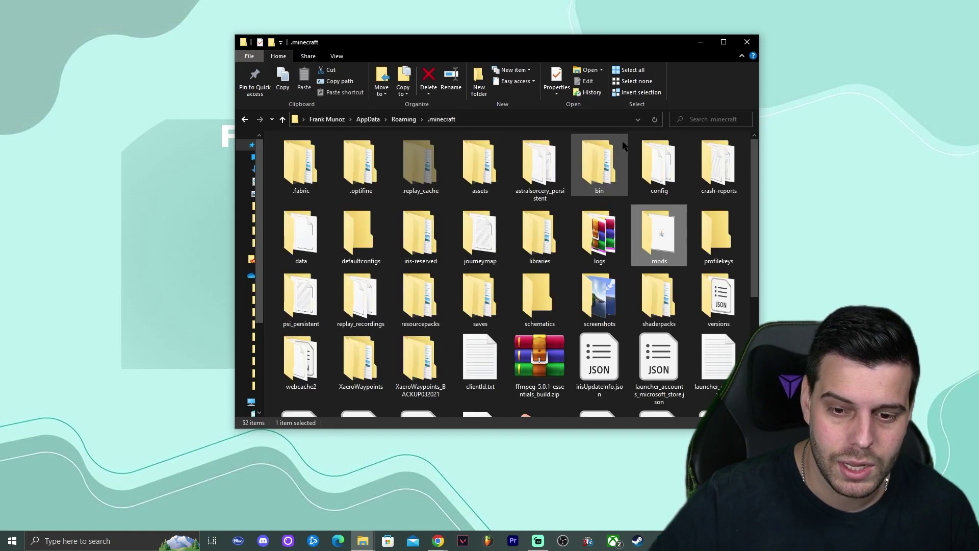
Step: Close Explorer and launch the forge profile, accepting the modified-installation warning
click(747, 42)
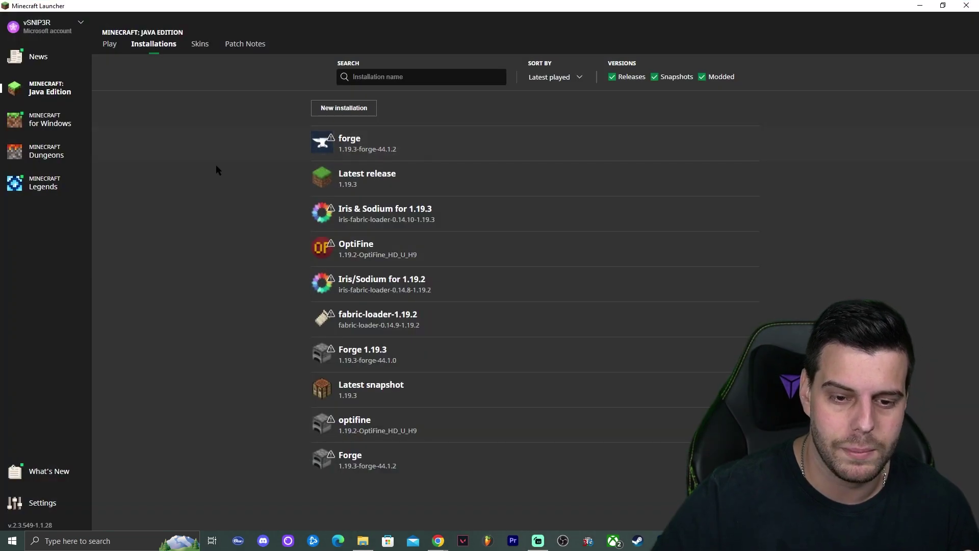
mouse_move(688, 152)
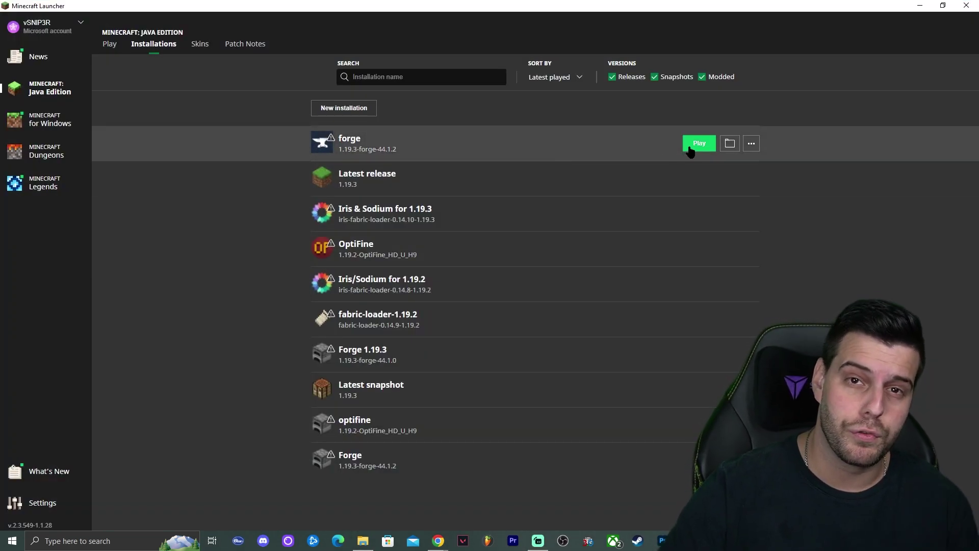
click(697, 144)
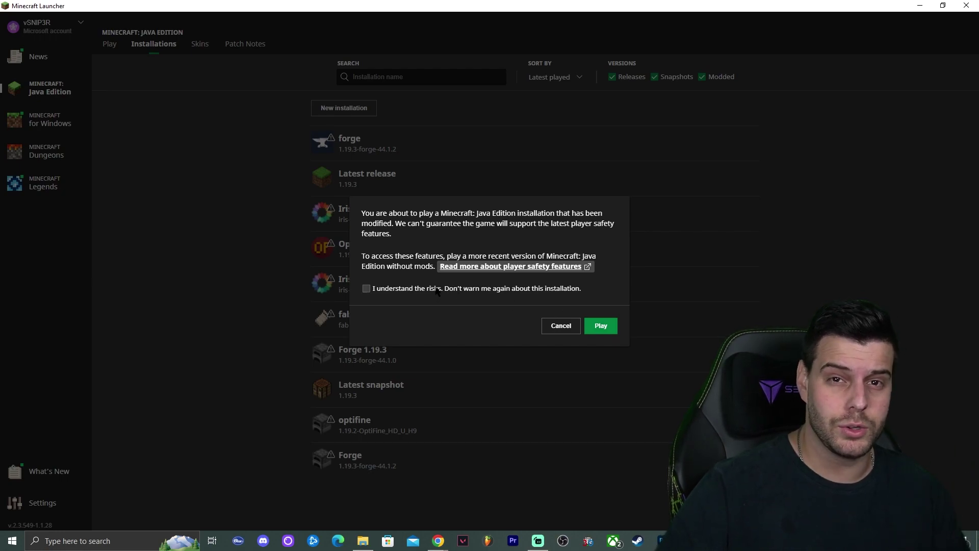
click(607, 329)
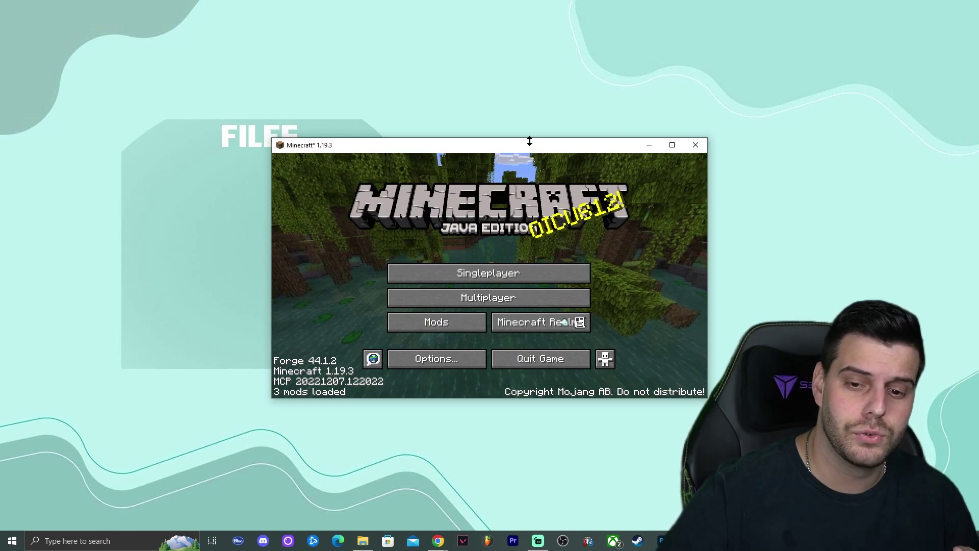
Step: Maximize the Minecraft window and open Options... from the title screen
drag(505, 147, 447, 117)
double_click(448, 116)
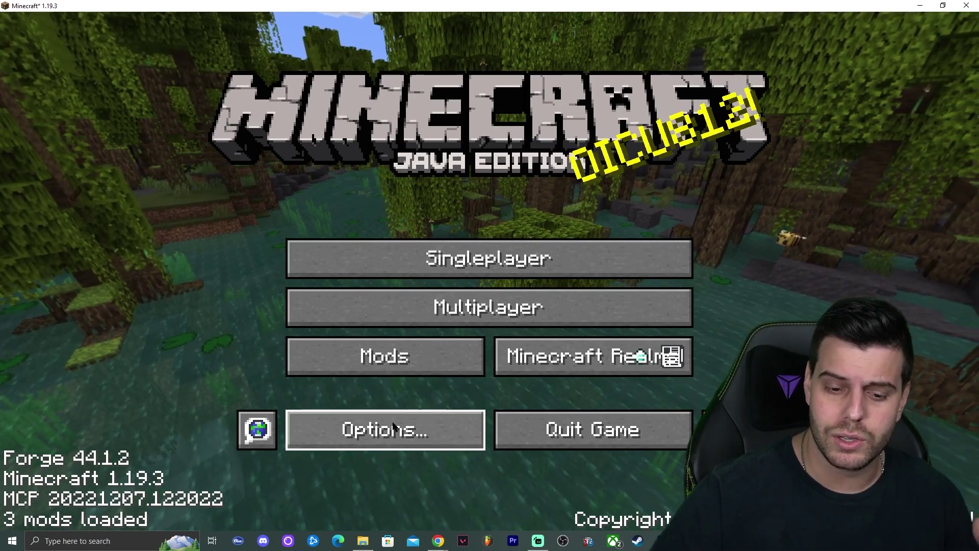
click(393, 426)
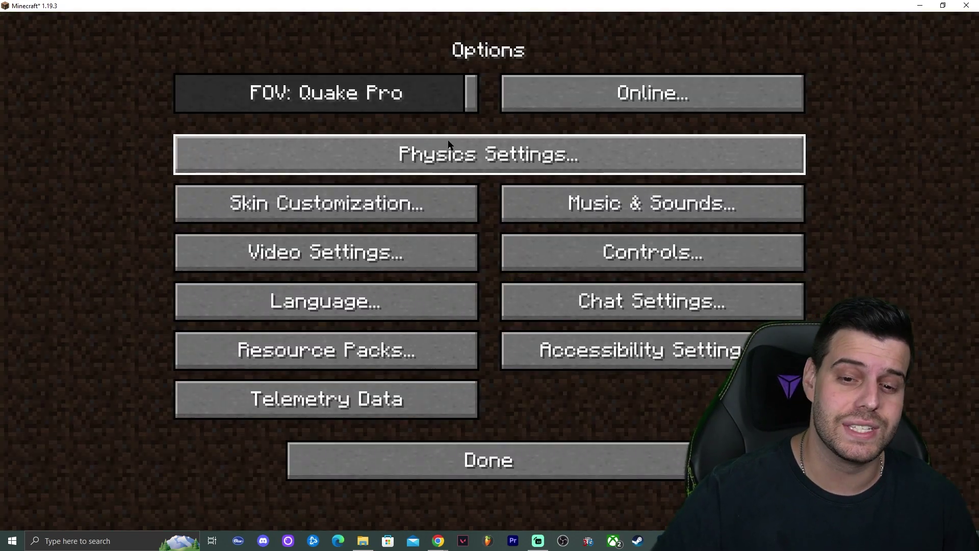
Step: Browse Physics Settings categories from Mobs and Blocks to Collapse, then back out to the title screen
click(461, 146)
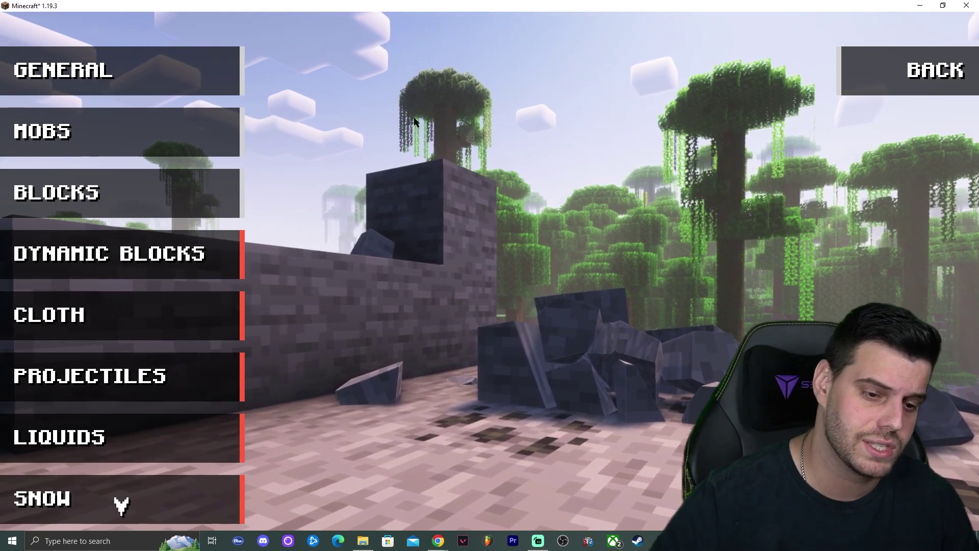
mouse_move(132, 488)
scroll(132, 488, down, 5)
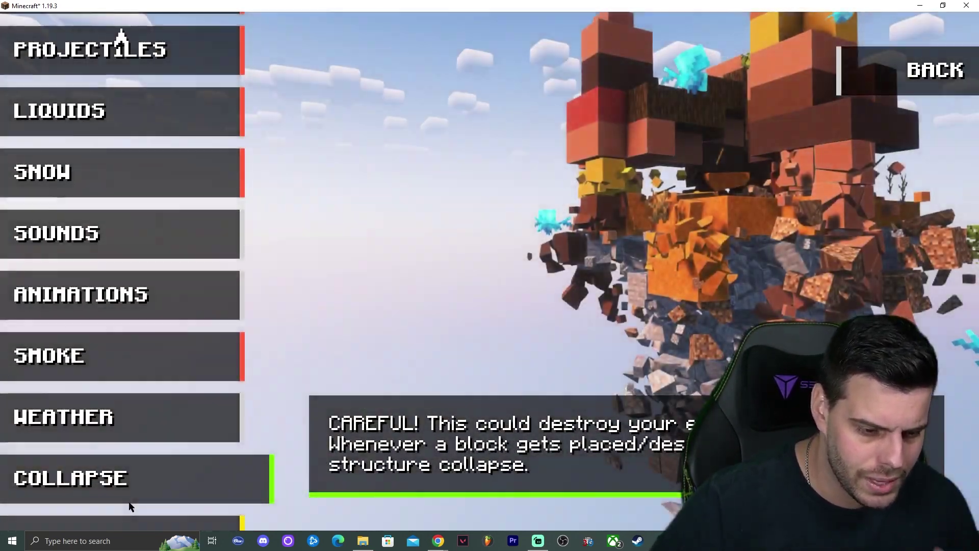
scroll(142, 470, down, 1)
scroll(219, 196, up, 6)
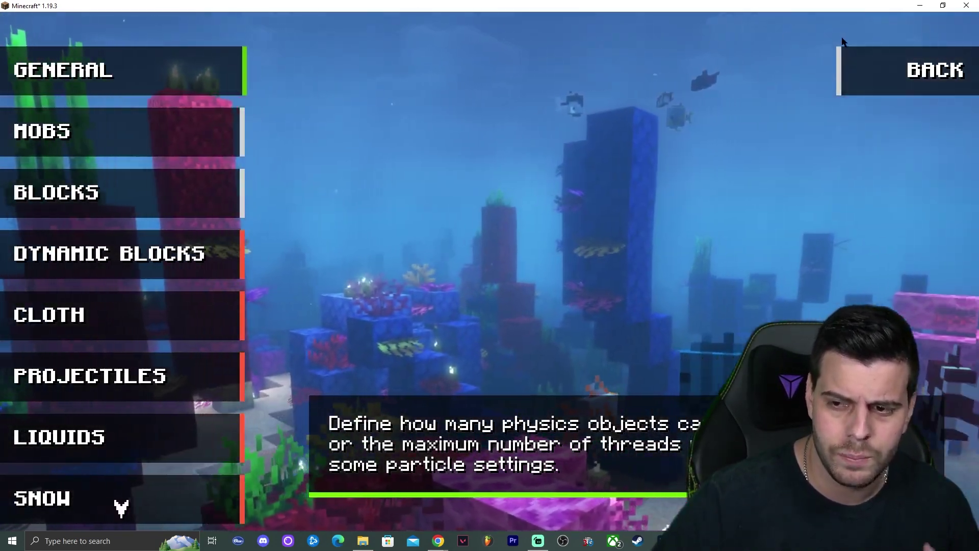
click(911, 82)
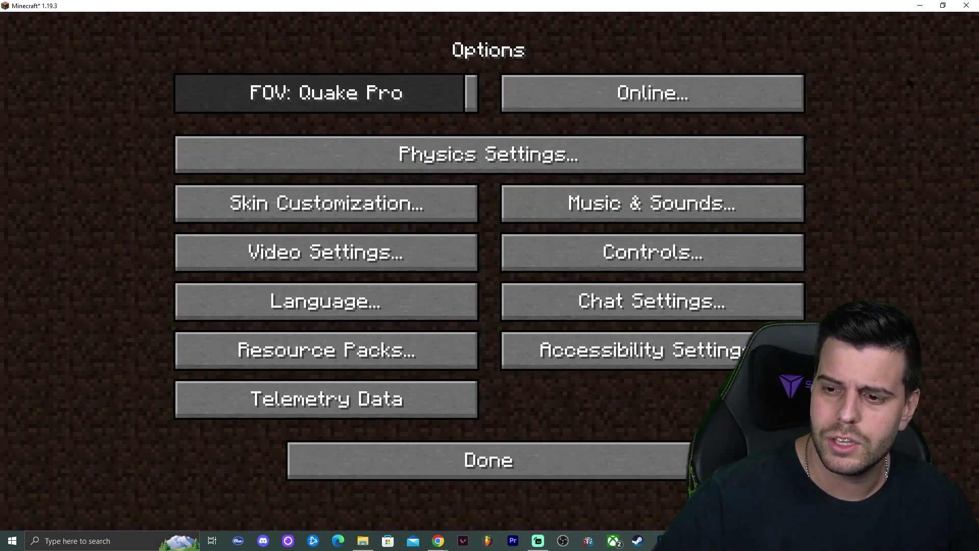
click(528, 477)
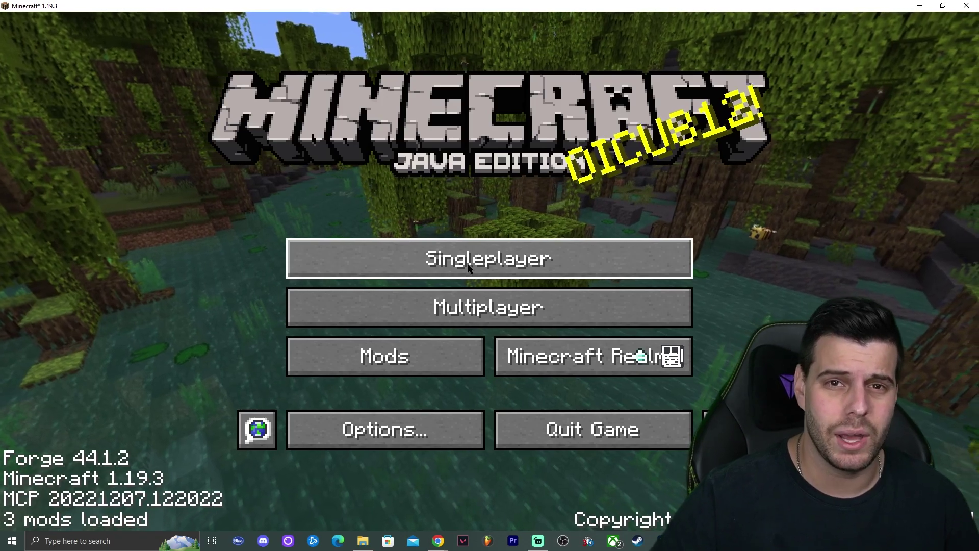
Step: Load a singleplayer world, chop oak logs to watch them break apart, then switch to third-person view
click(473, 262)
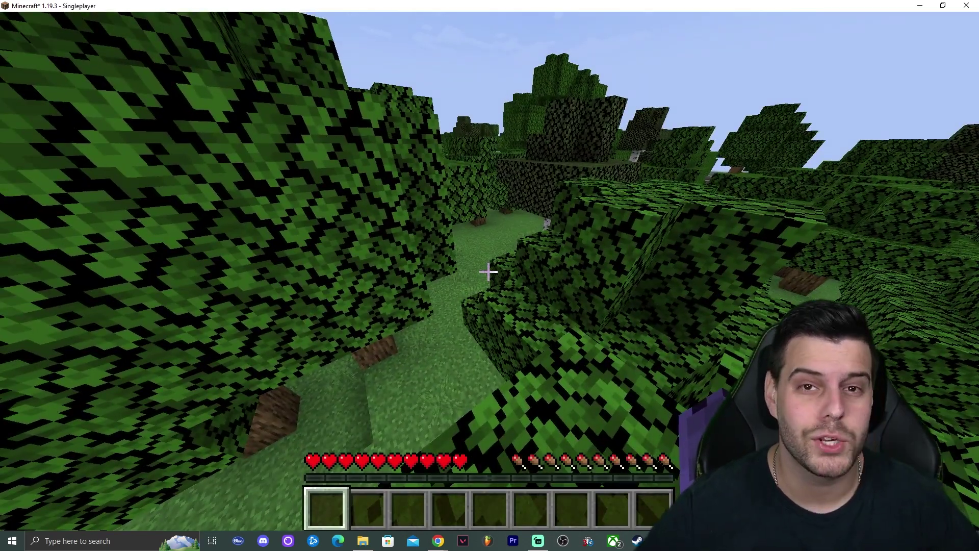
key(w)
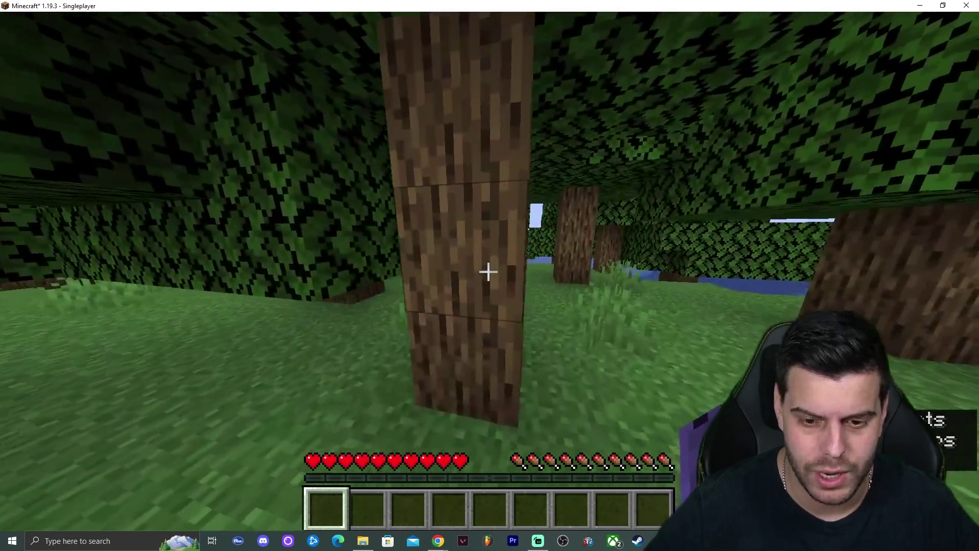
drag(488, 272, 488, 272)
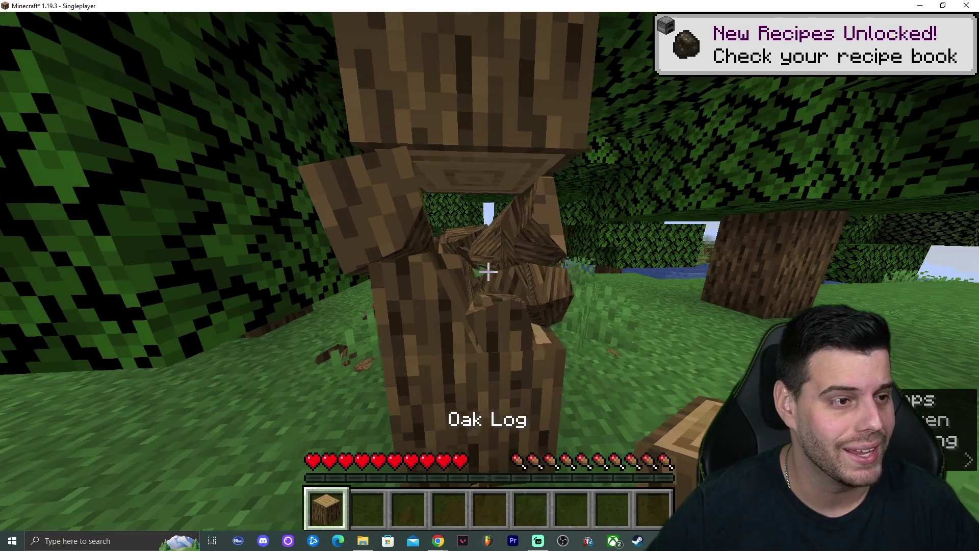
mouse_move(488, 272)
drag(488, 272, 488, 271)
key(F5)
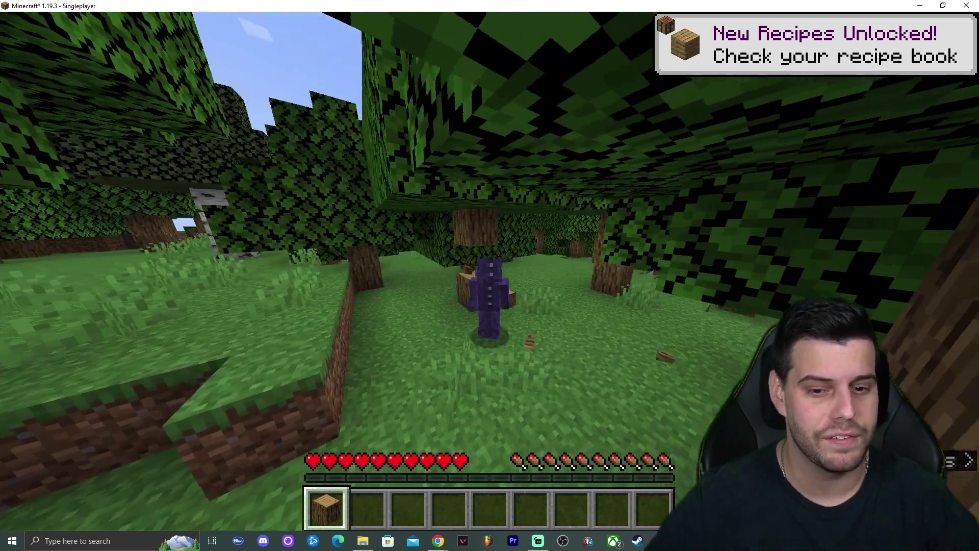